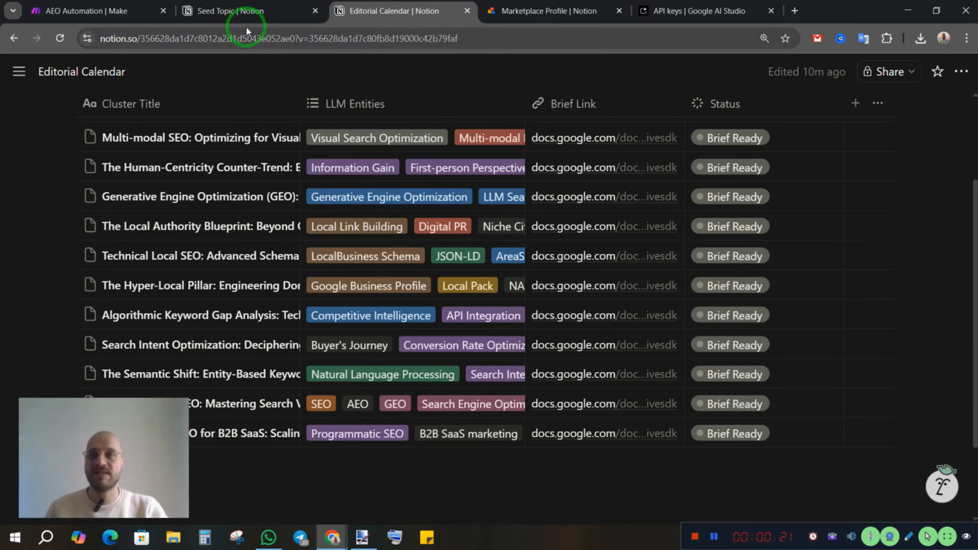
Set the status of "SEO trends in 2026" to Done in the Seed Topic database and hide the sidebar
click(218, 11)
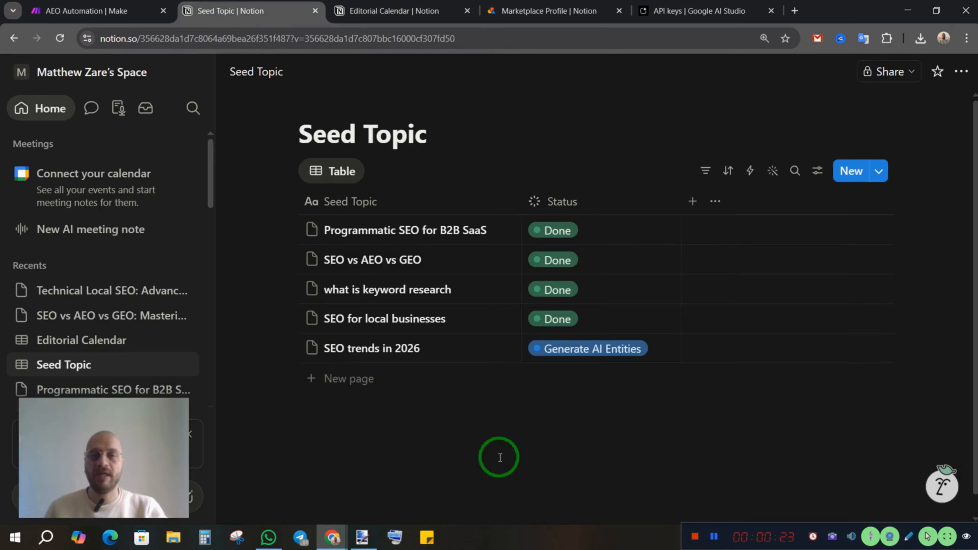
click(586, 351)
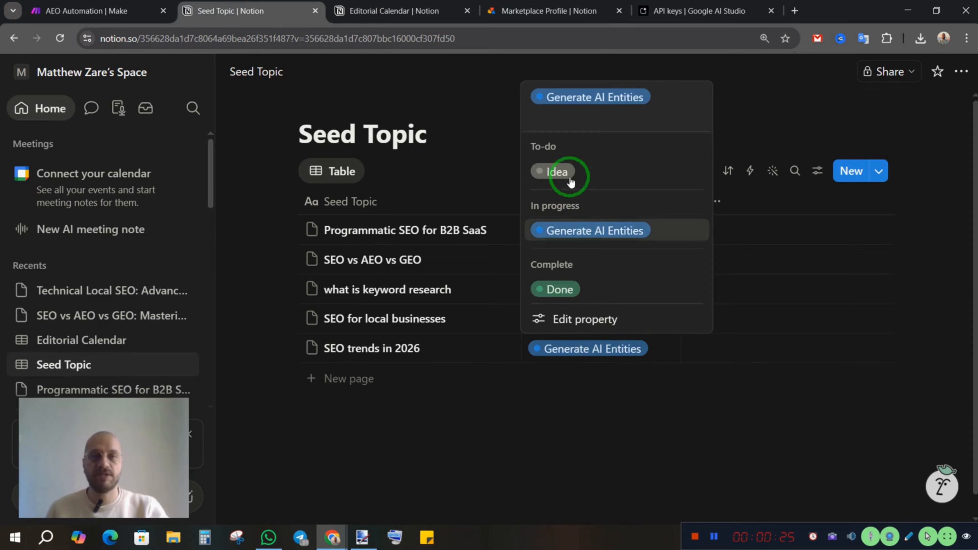
click(560, 290)
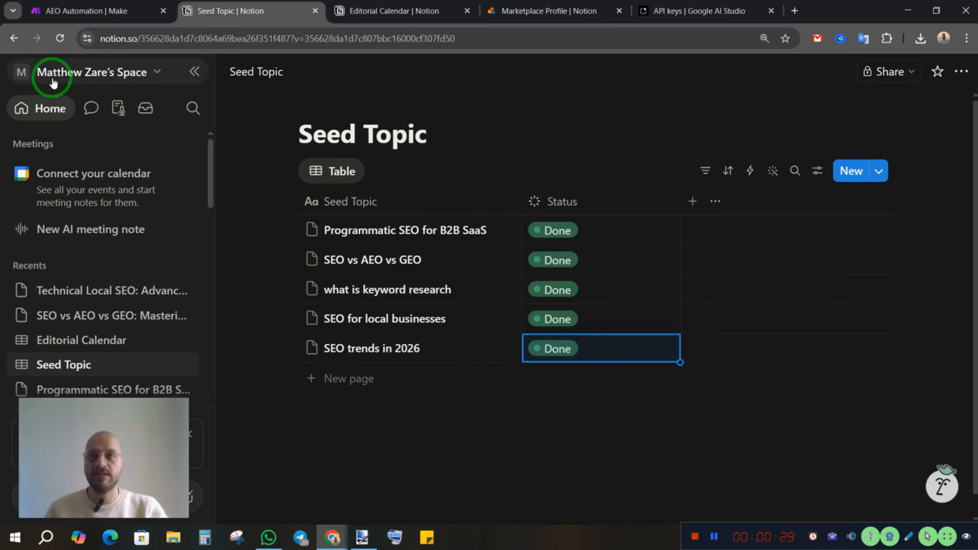
click(194, 72)
Examine the "Multi-modal SEO" entry in the Editorial Calendar database and open its linked brief document briefly
click(88, 10)
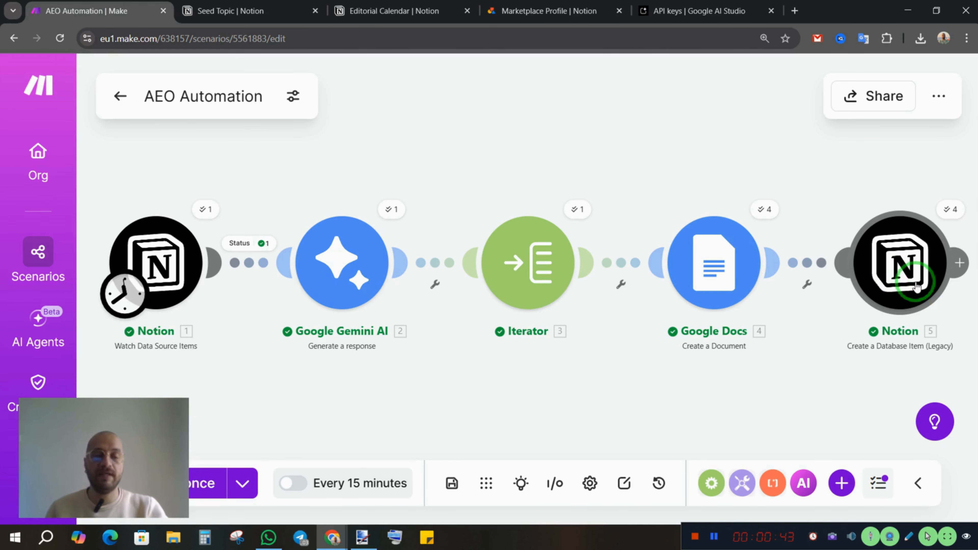
click(396, 11)
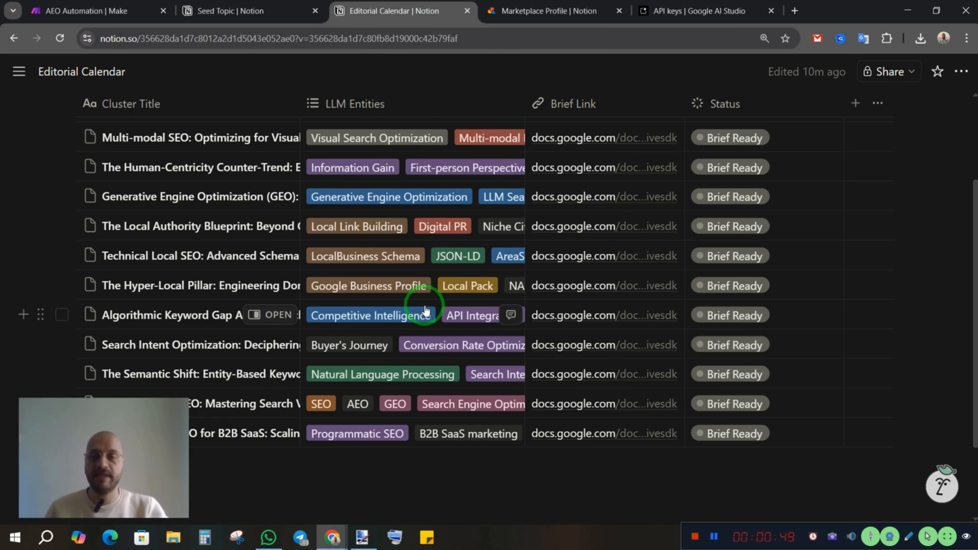
click(271, 143)
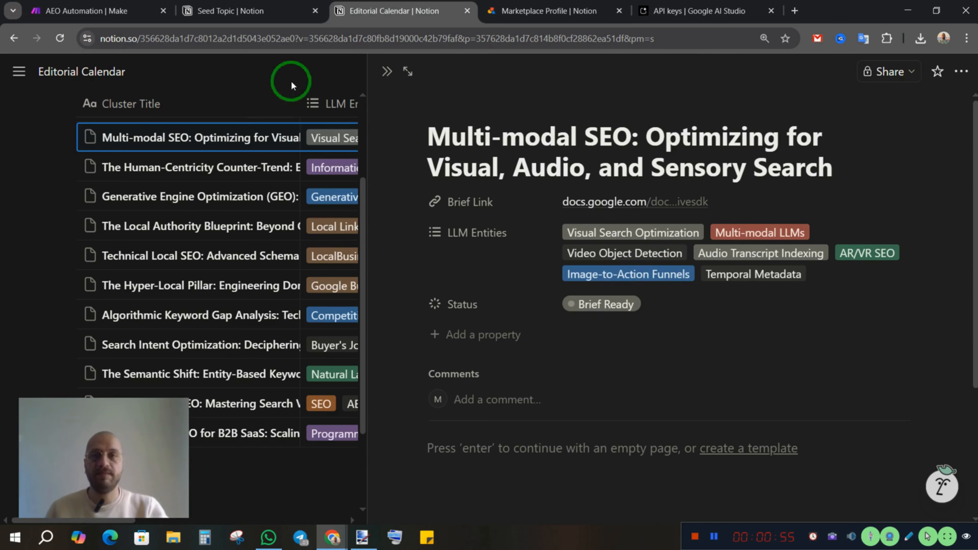
click(40, 227)
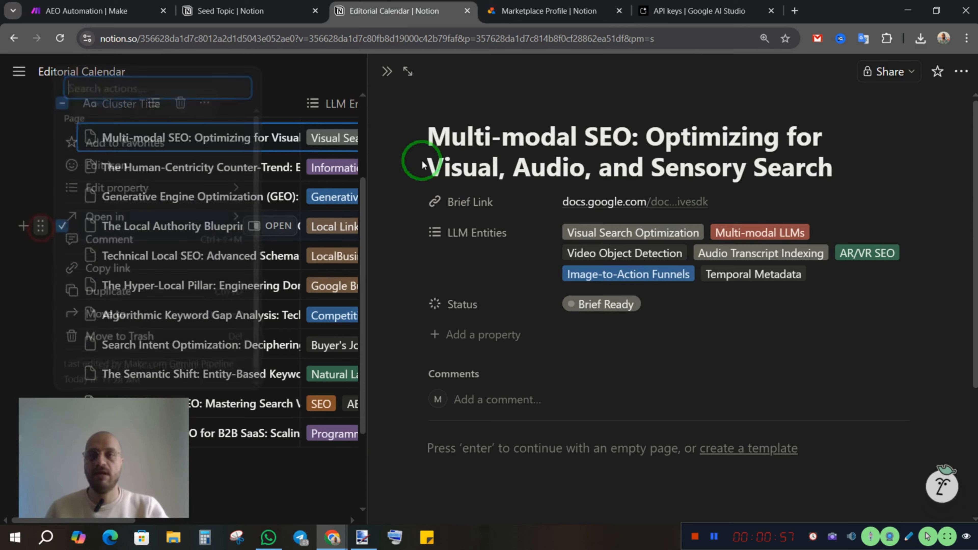
click(383, 72)
click(383, 73)
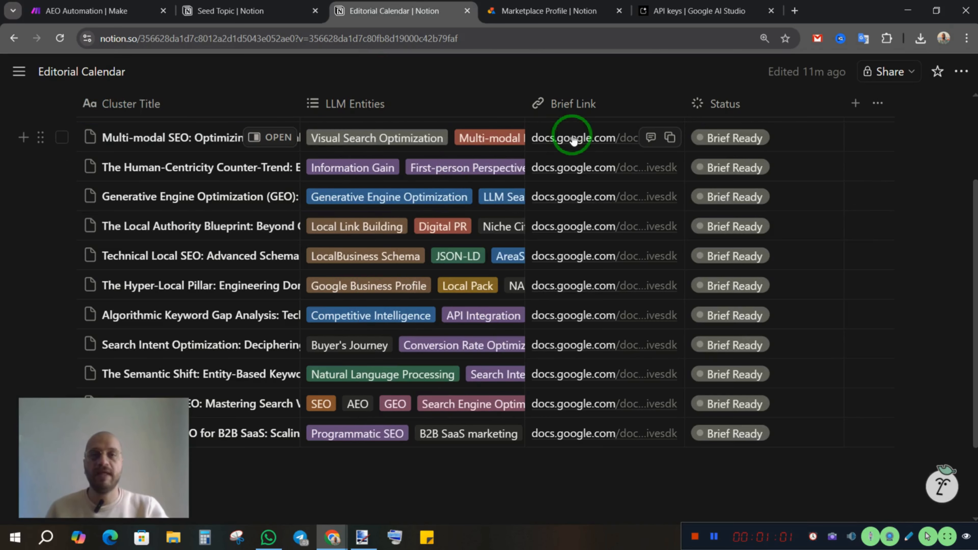
click(574, 139)
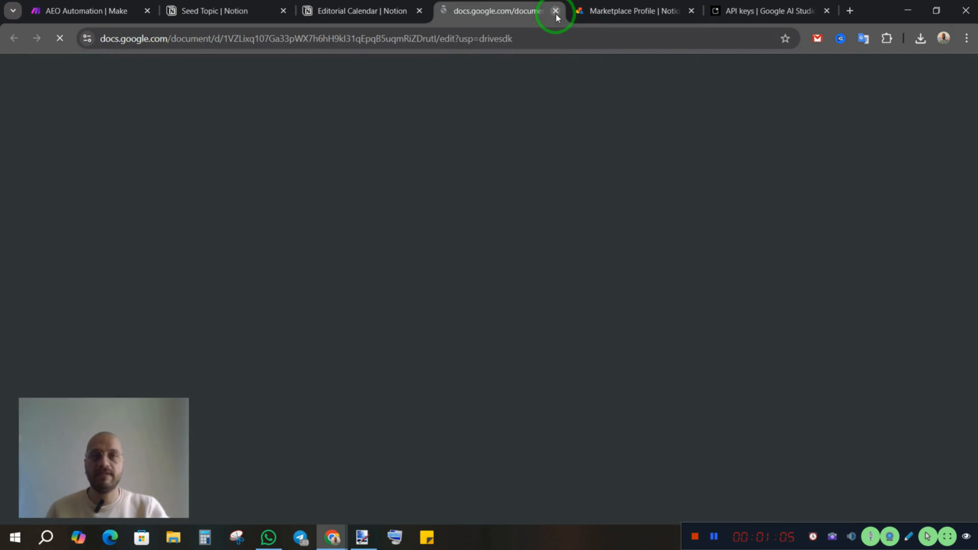
key(ctrl+w)
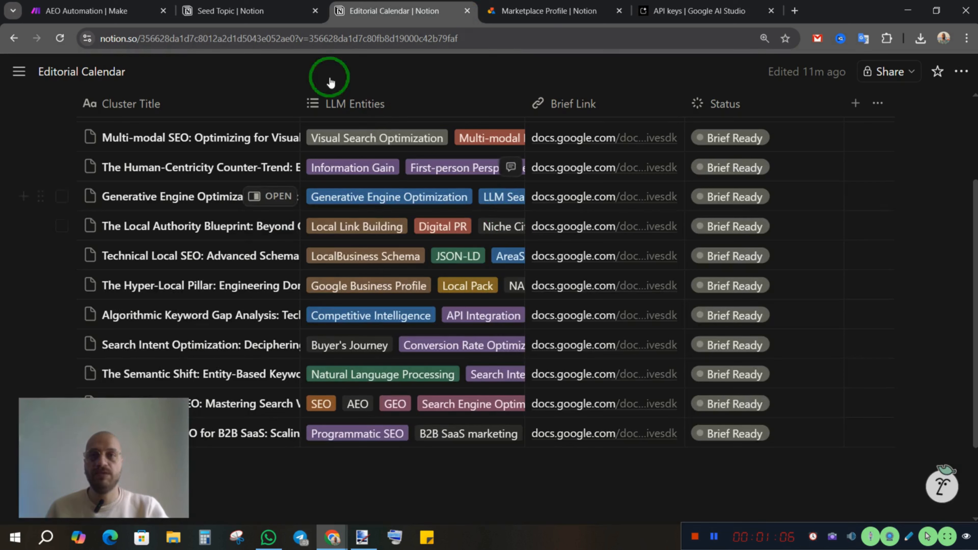
Switch to the AEO Automation scenario in Make and review the Notion Watch Data Source Items module's connection, database, trigger and limit, then save
click(94, 15)
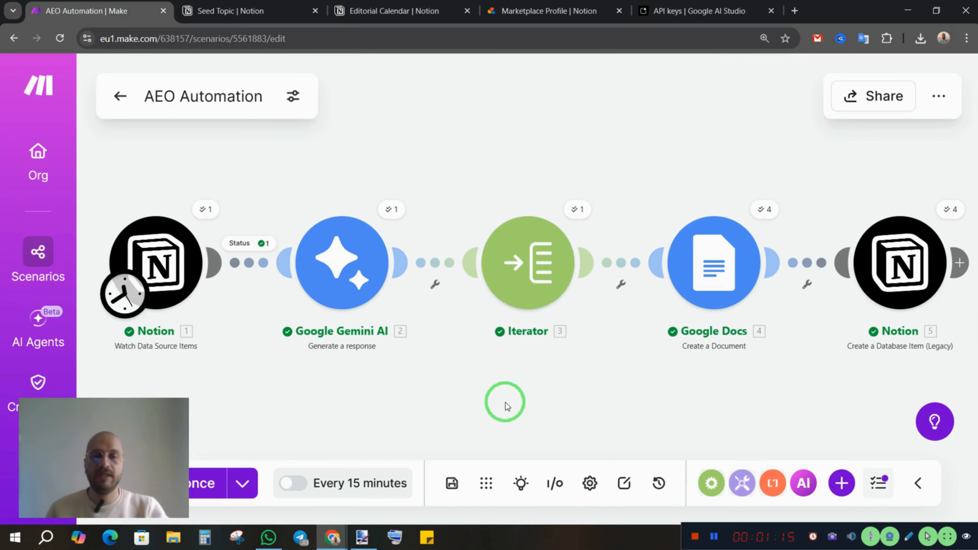
drag(320, 427, 505, 402)
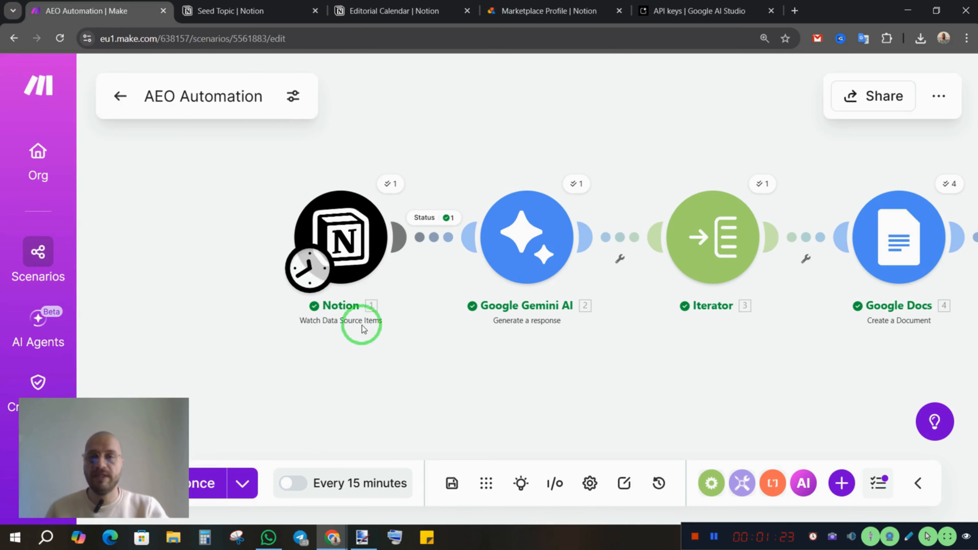
click(347, 242)
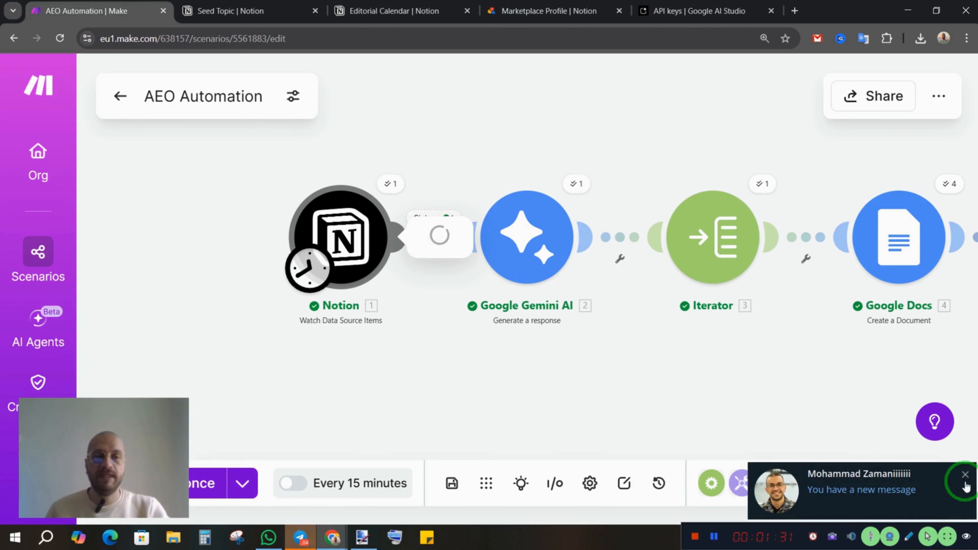
click(965, 475)
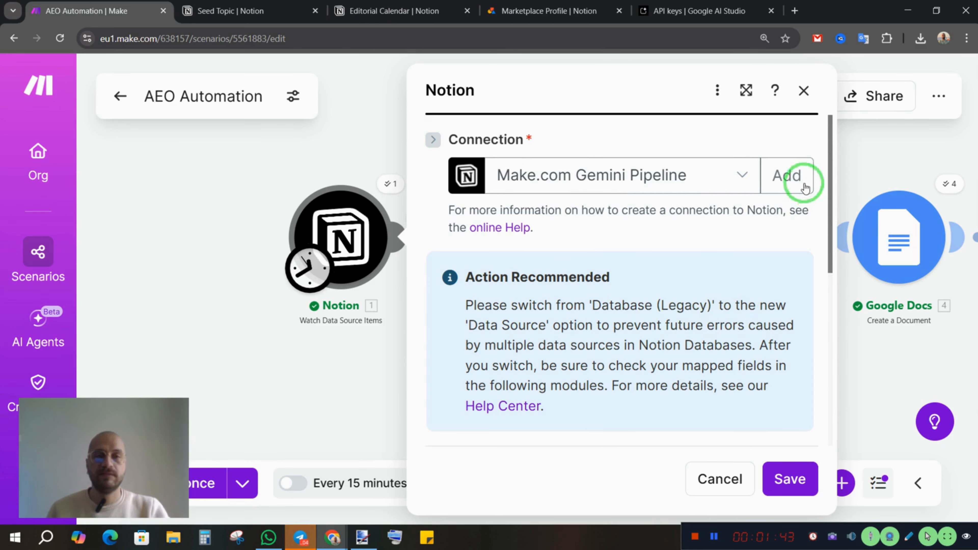
scroll(682, 253, down, 5)
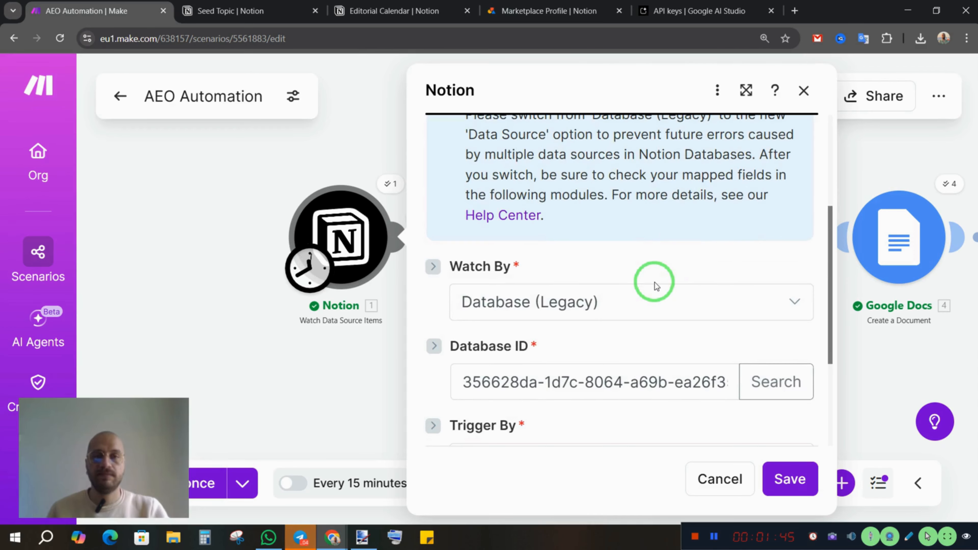
scroll(657, 285, down, 4)
scroll(578, 246, up, 3)
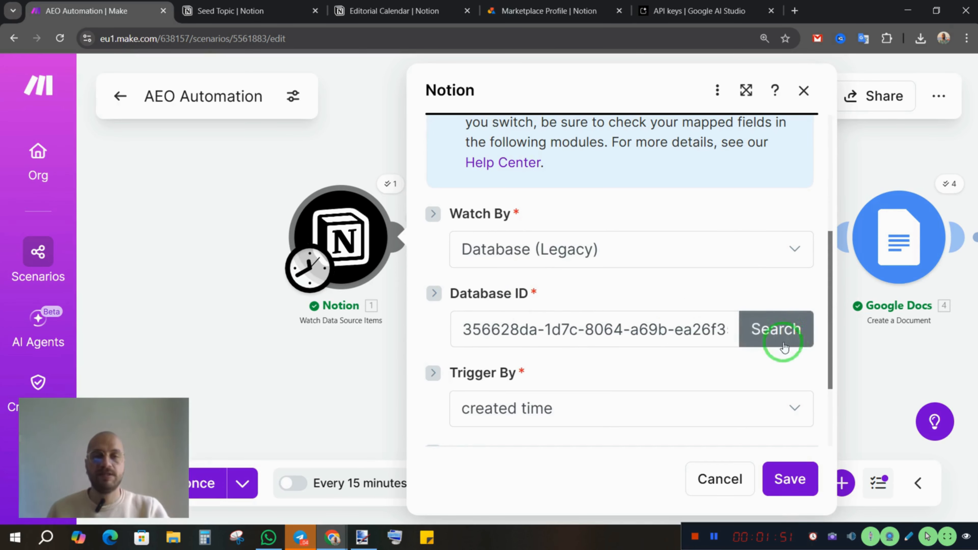
scroll(640, 372, down, 3)
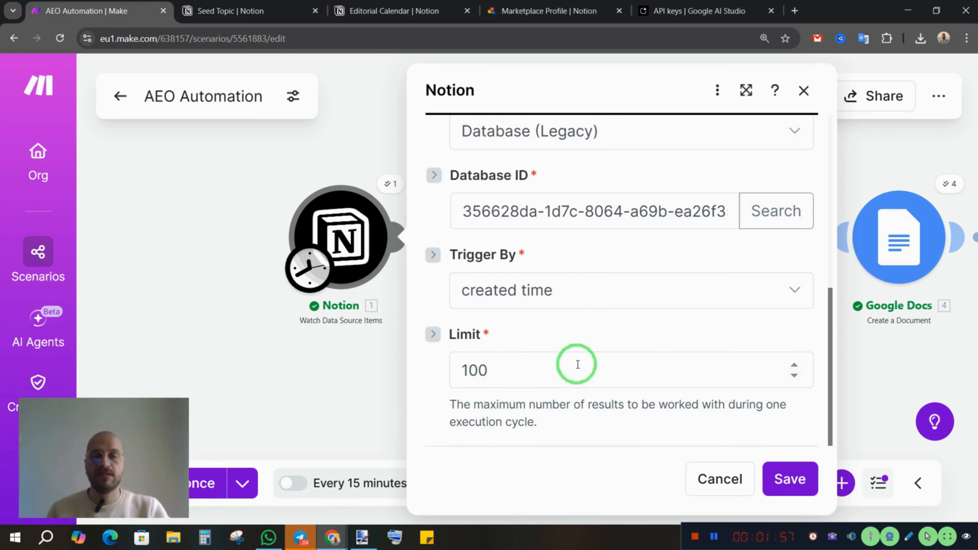
click(792, 480)
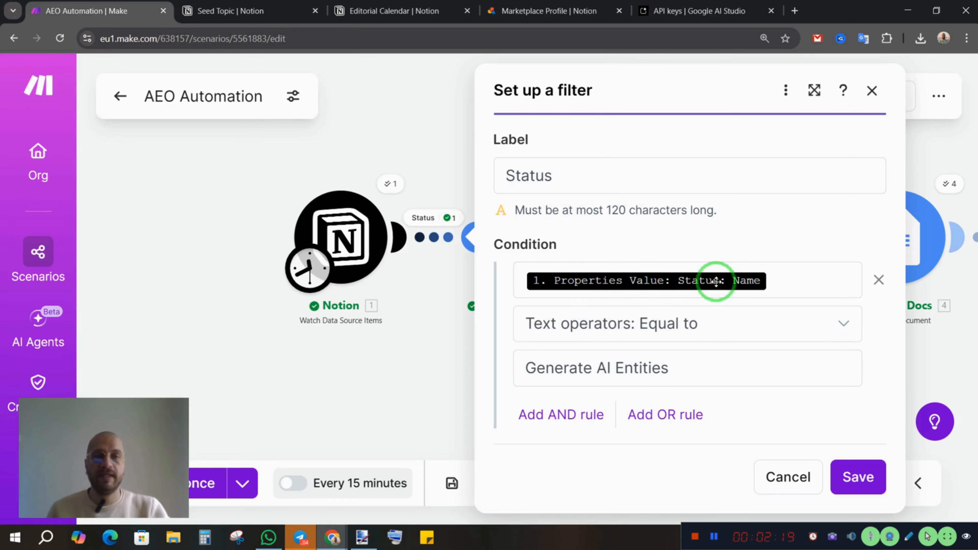
Examine the Status filter's condition and the available Notion properties behind it, then leave the filter without changes
click(800, 282)
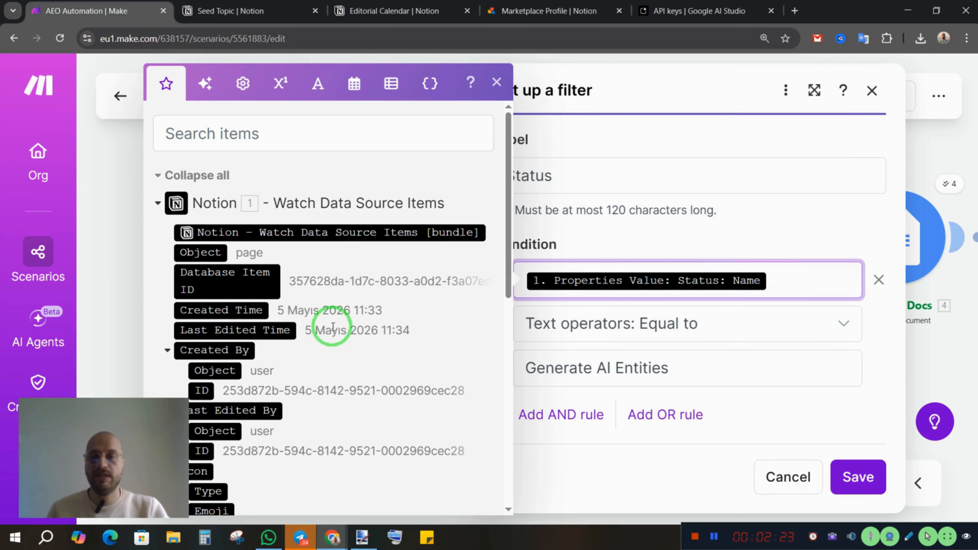
scroll(364, 332, down, 4)
scroll(372, 345, down, 8)
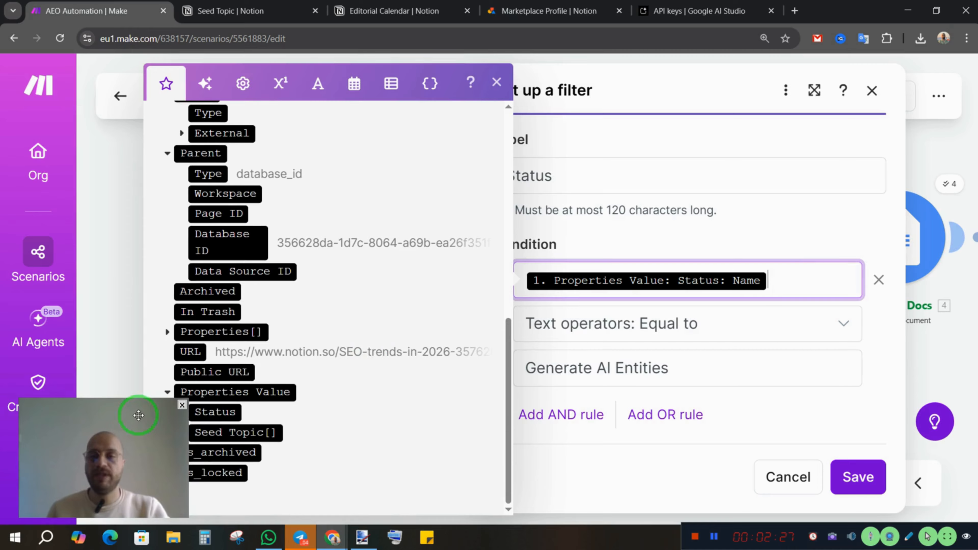
drag(138, 415, 143, 237)
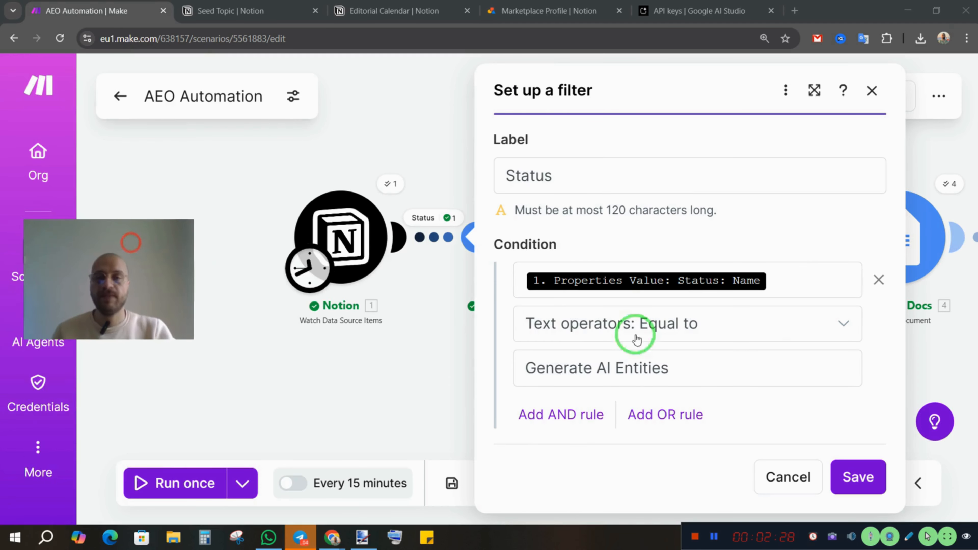
click(795, 283)
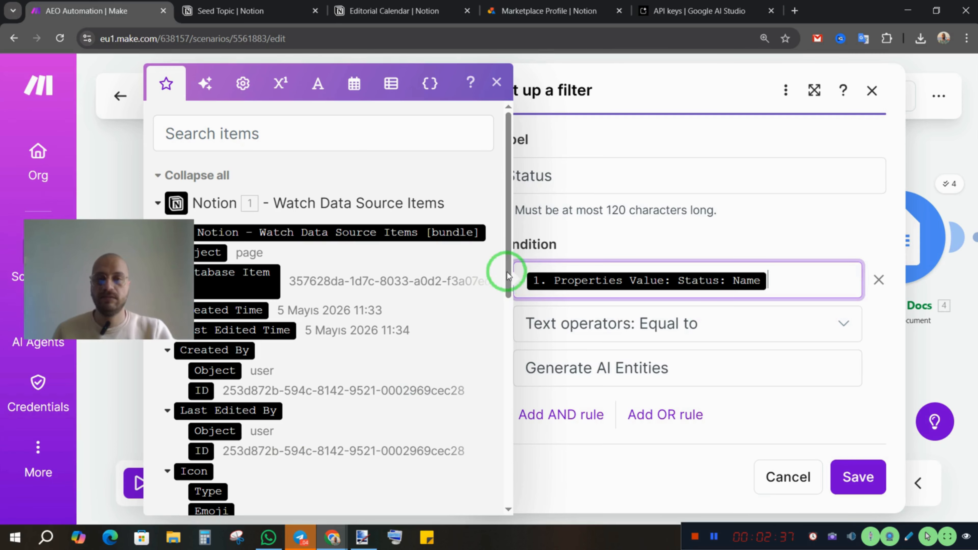
scroll(402, 379, down, 10)
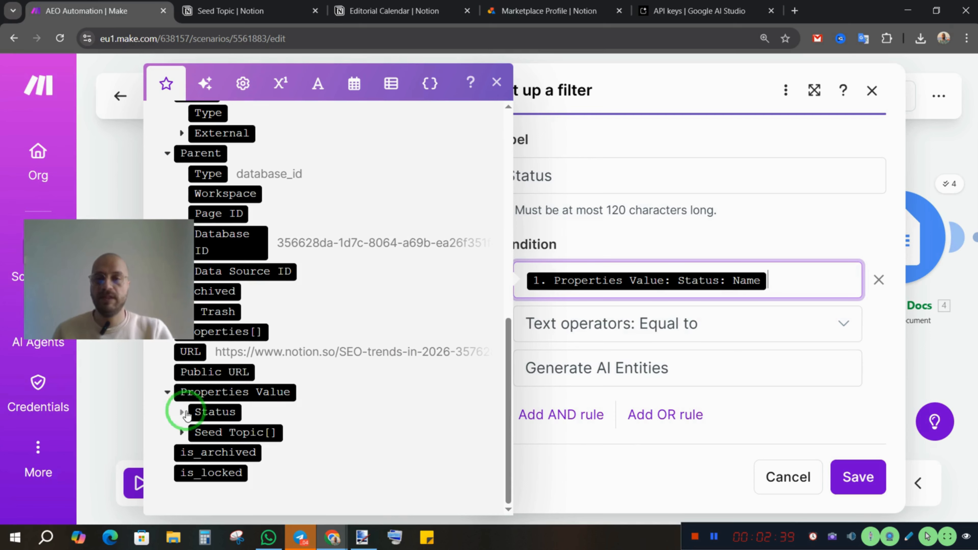
click(182, 413)
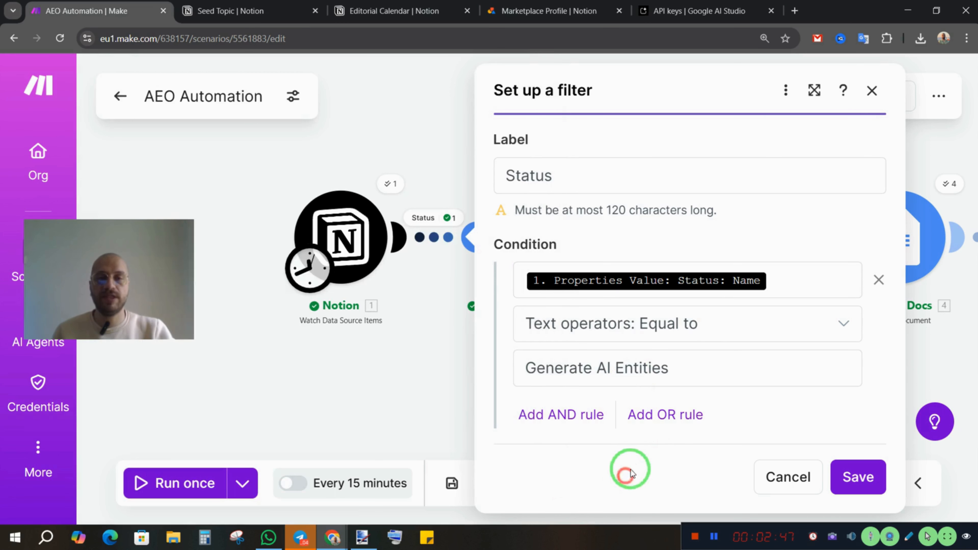
click(630, 476)
click(816, 487)
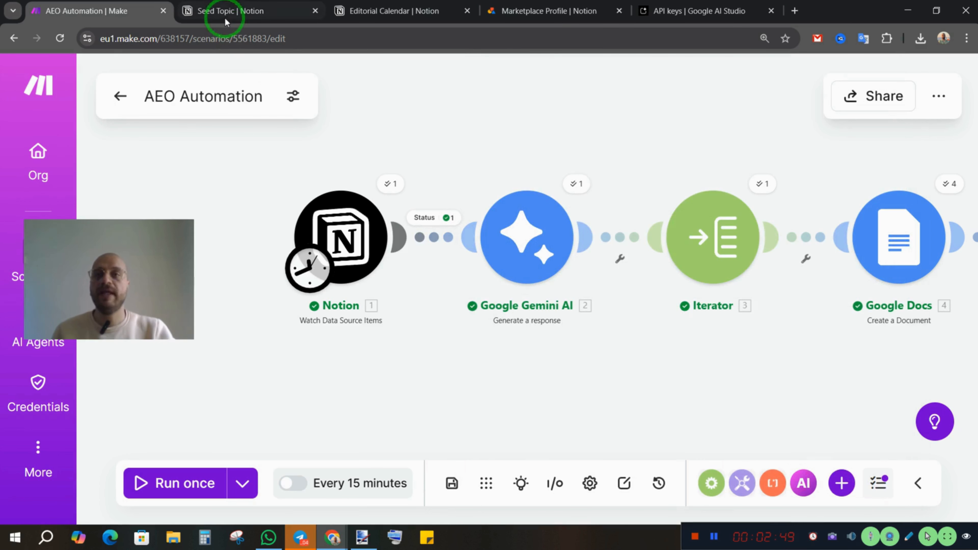
Add a new entry named "SEO to rank in search engines" to the Seed Topic database in Notion
drag(120, 266, 115, 437)
click(245, 12)
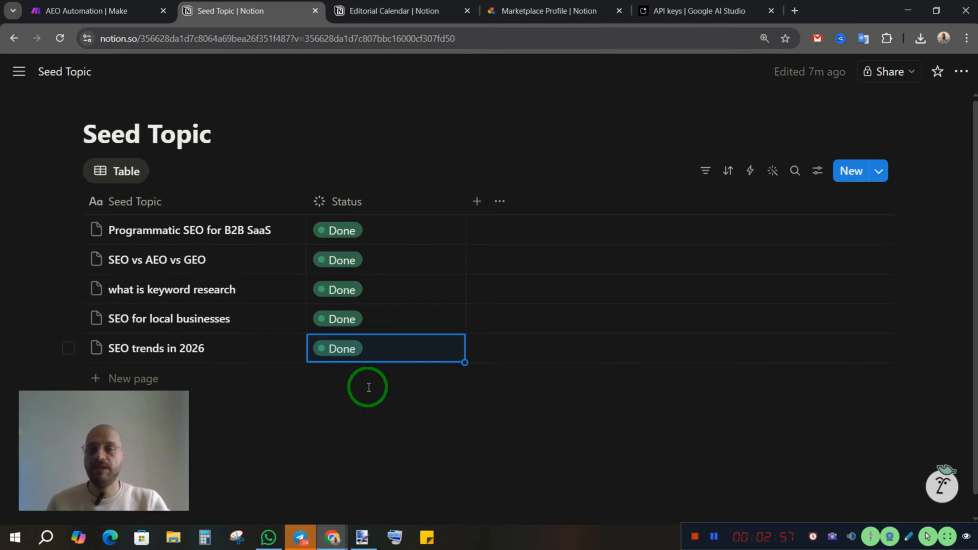
click(25, 350)
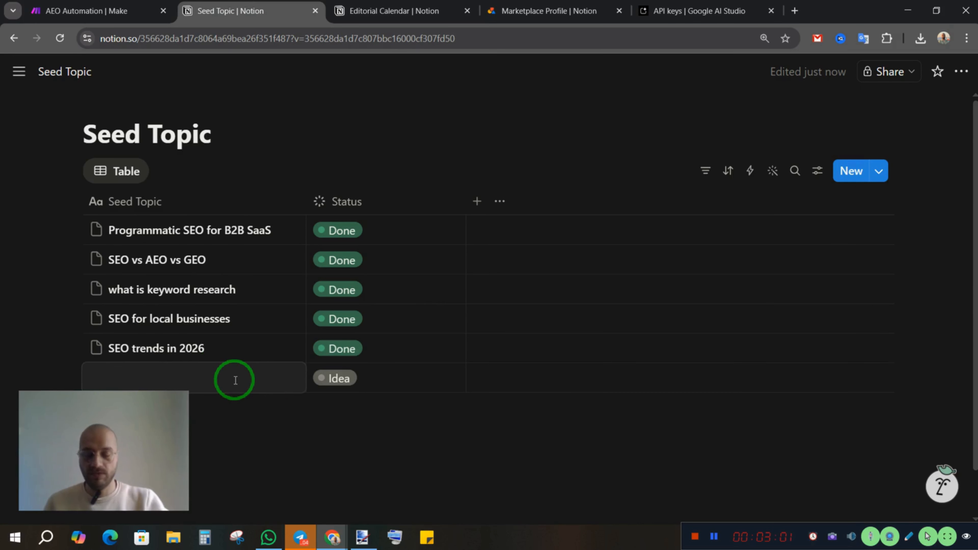
text(SEO to rank in search e)
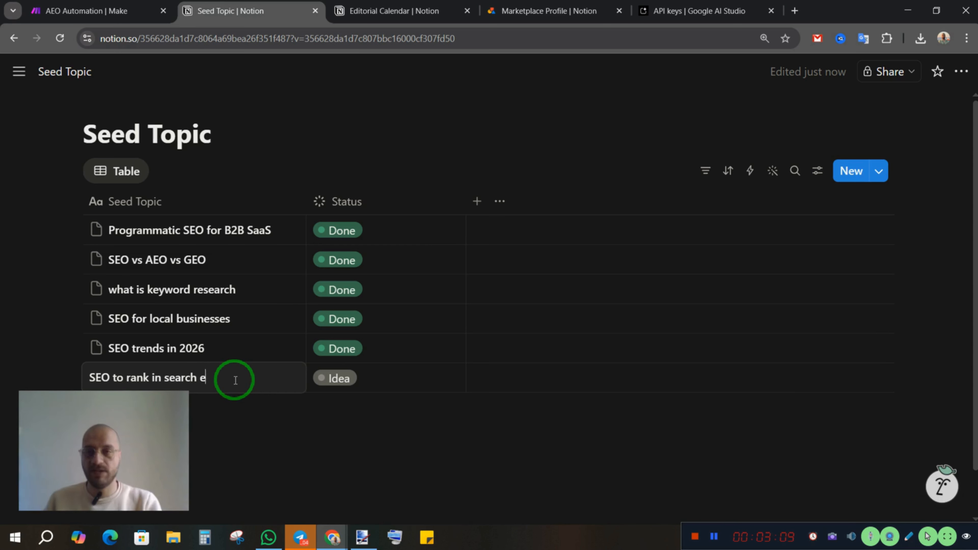
text(ngines)
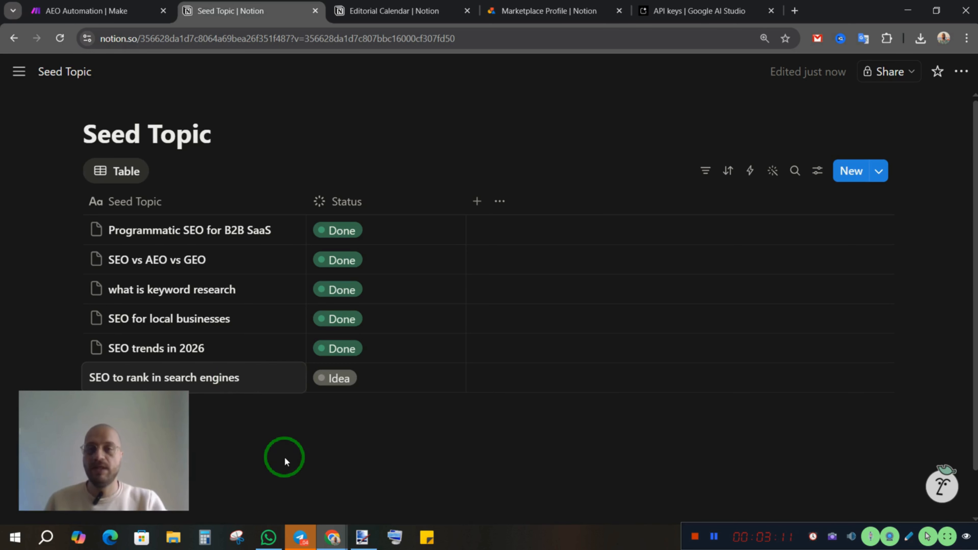
key(Escape)
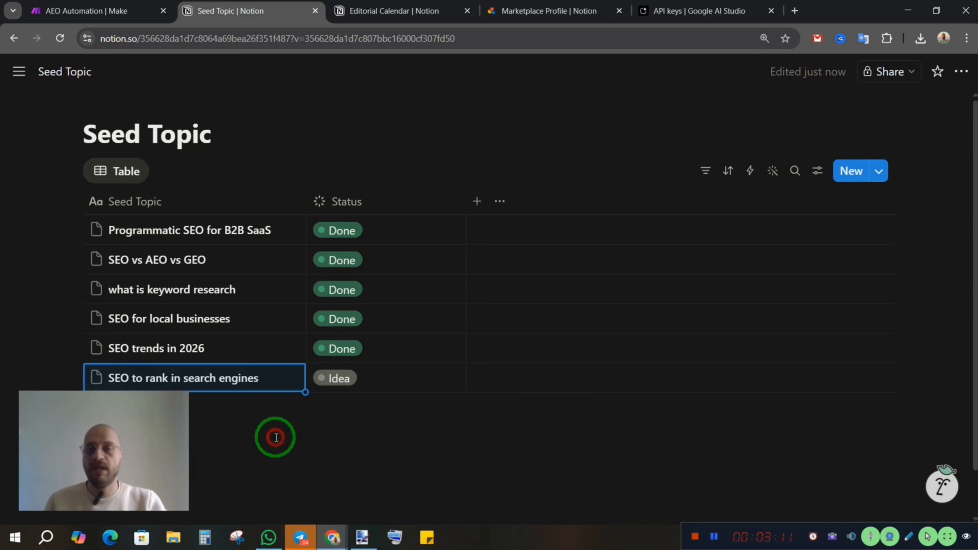
Set the status of "SEO to rank in search engines" to Generate AI Entities
click(386, 382)
click(383, 266)
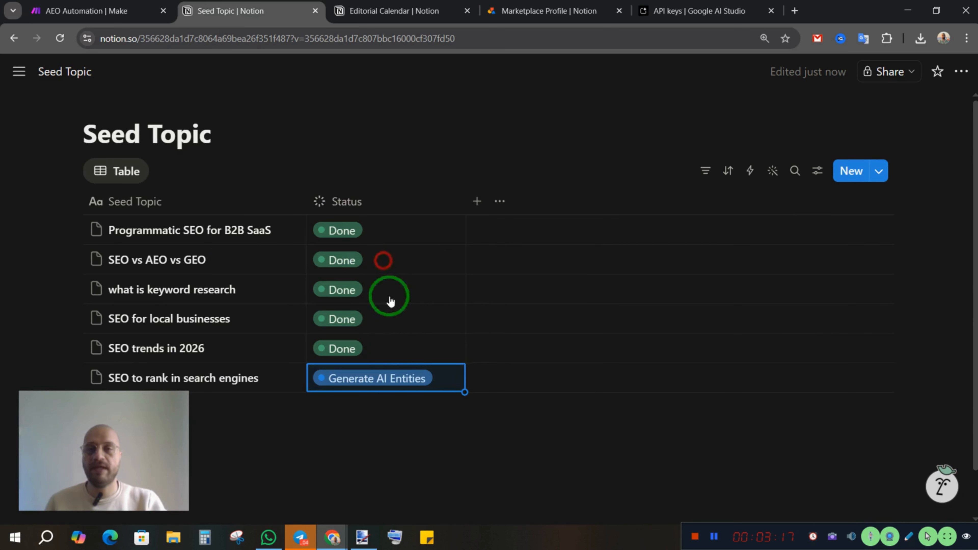
click(389, 448)
Return to the AEO Automation scenario in Make and open the Google Gemini AI module's settings
click(89, 16)
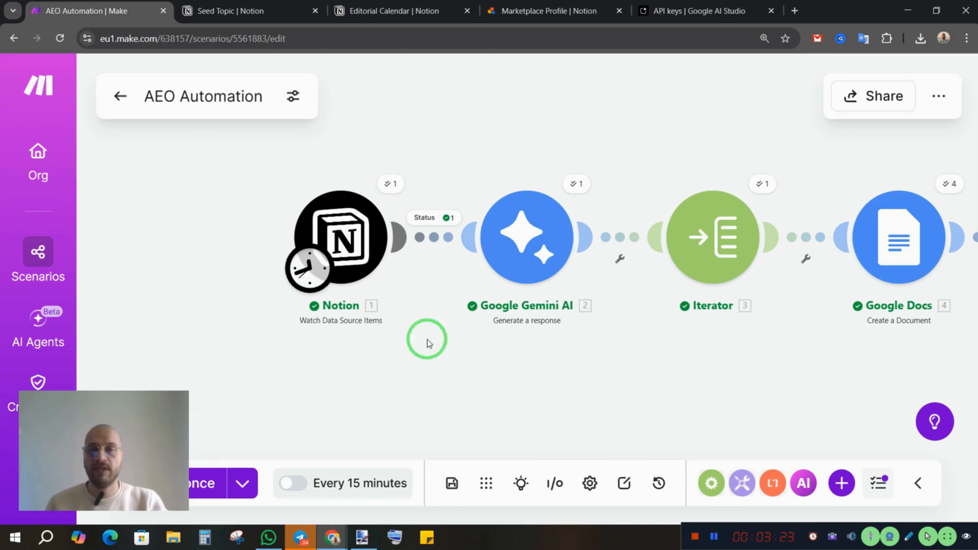
click(511, 407)
click(488, 415)
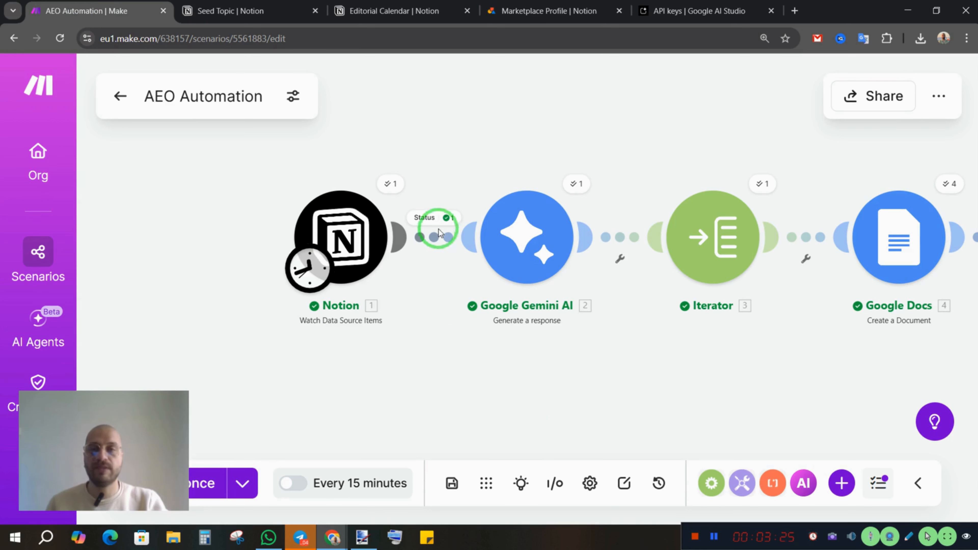
drag(549, 372, 494, 396)
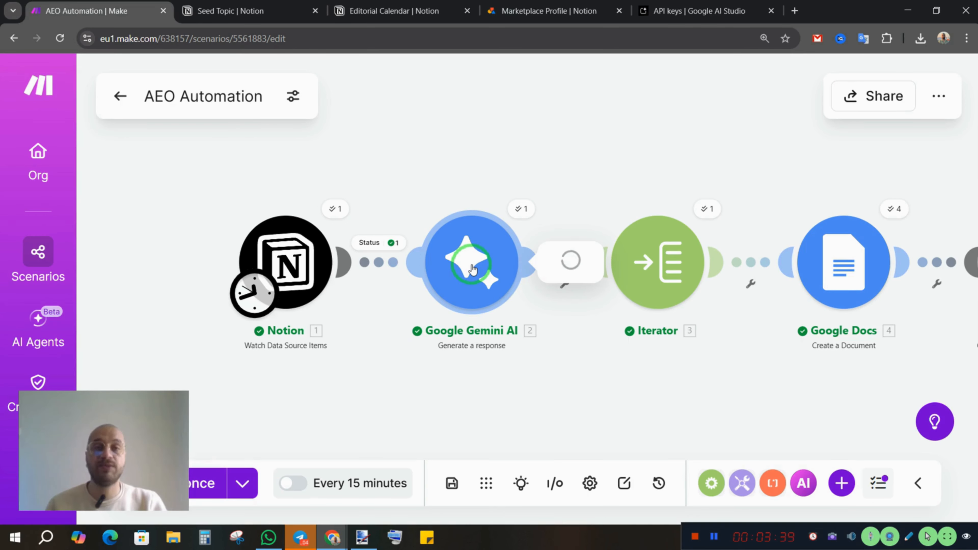
click(473, 270)
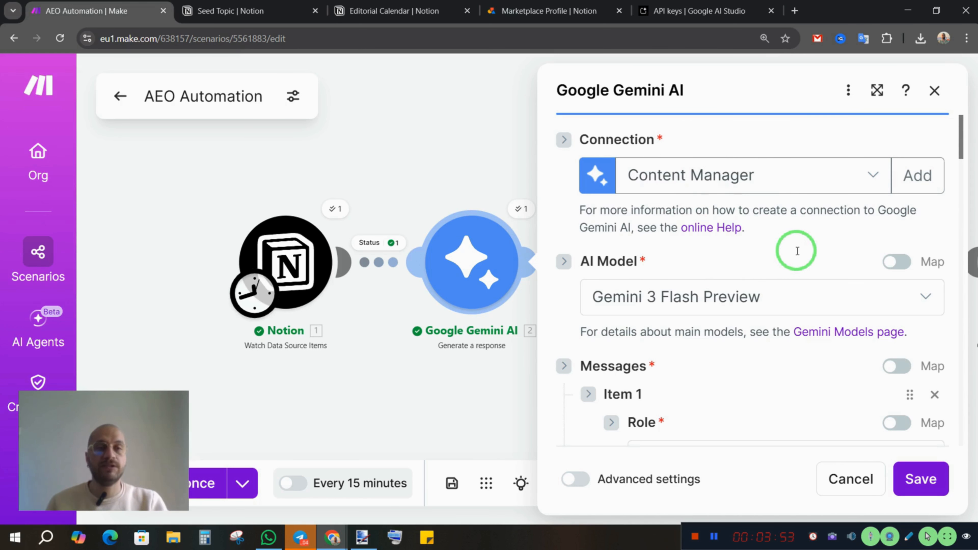
Examine the Gemini module's connection, AI model and message settings, including the Notion items available for its Text field
scroll(796, 251, down, 2)
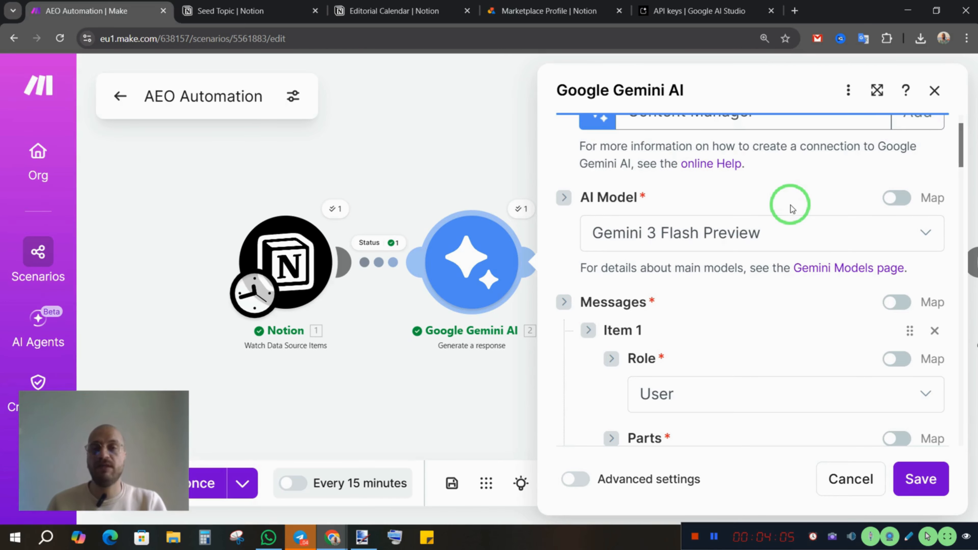
scroll(789, 211, down, 3)
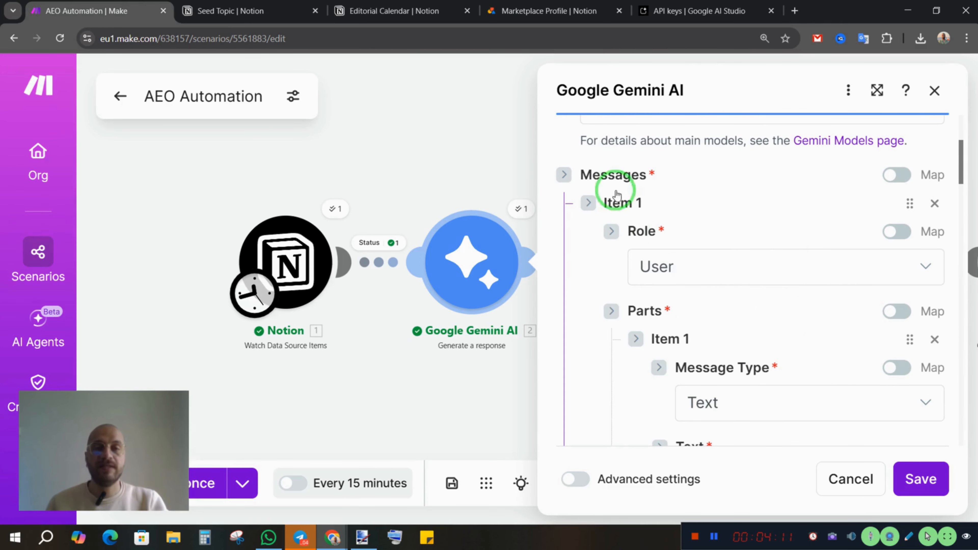
scroll(693, 266, down, 1)
scroll(693, 267, down, 1)
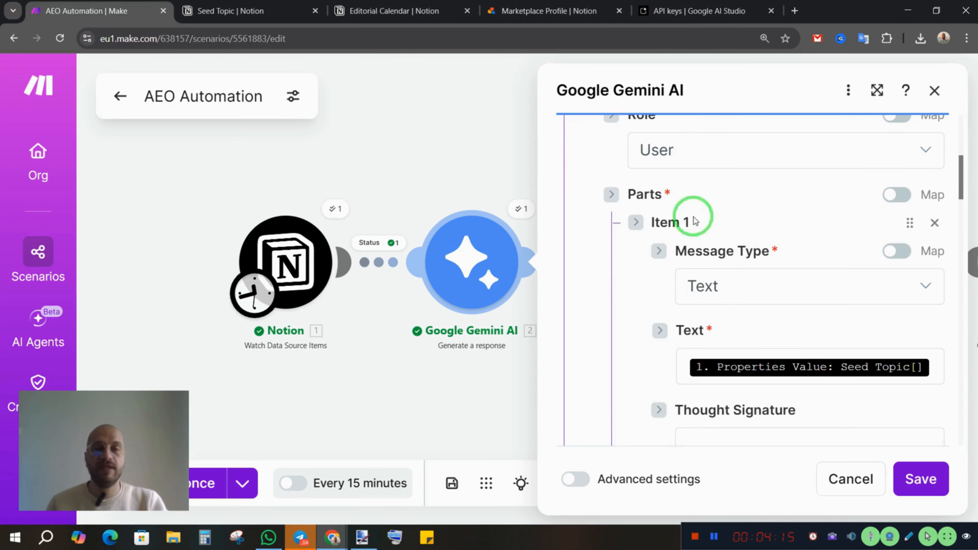
scroll(800, 240, down, 2)
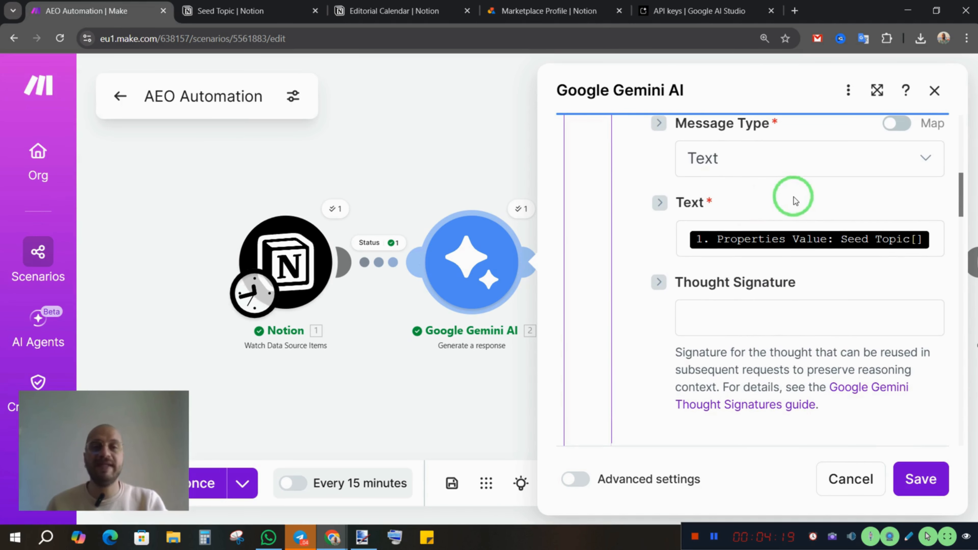
click(933, 239)
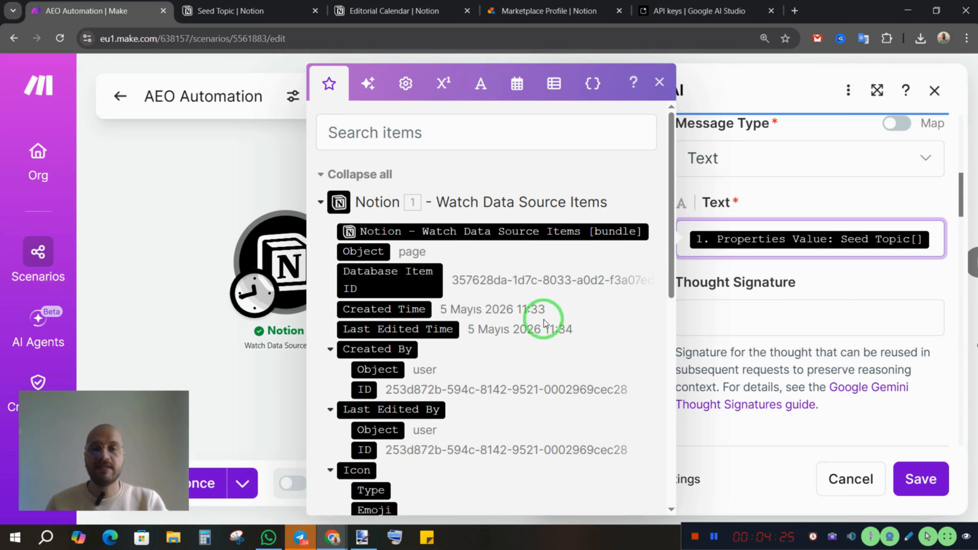
scroll(546, 317, down, 12)
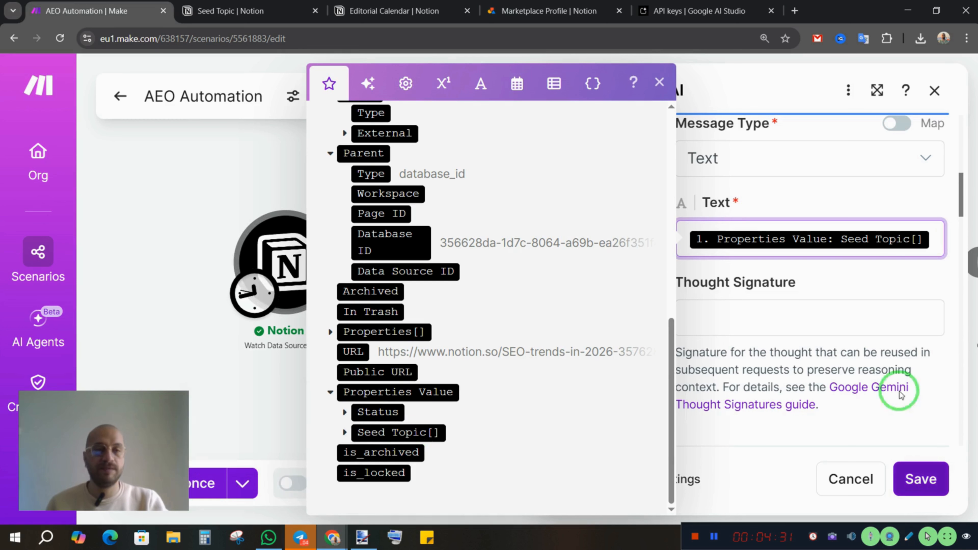
click(873, 285)
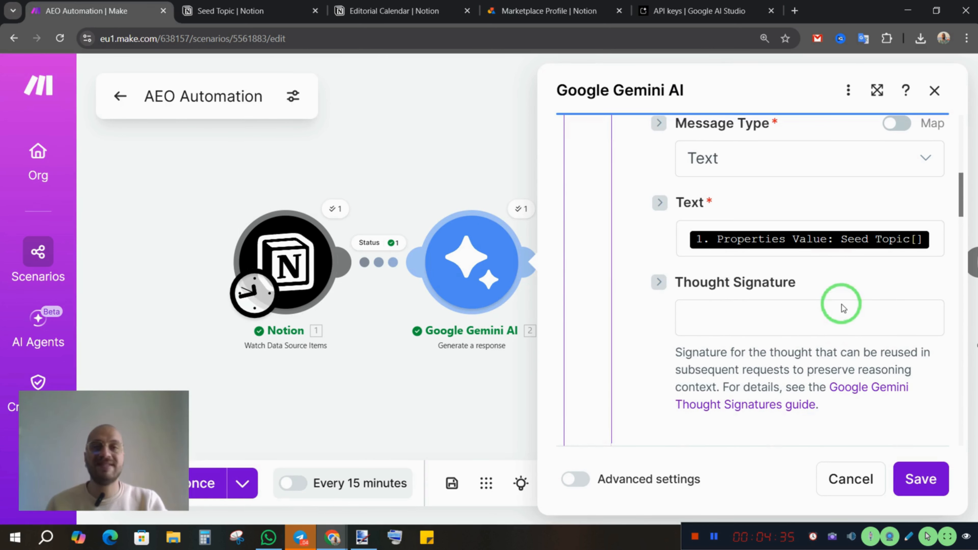
Read the opening role instructions and the raw JSON output rules in the Gemini module's system prompt
scroll(844, 291, down, 6)
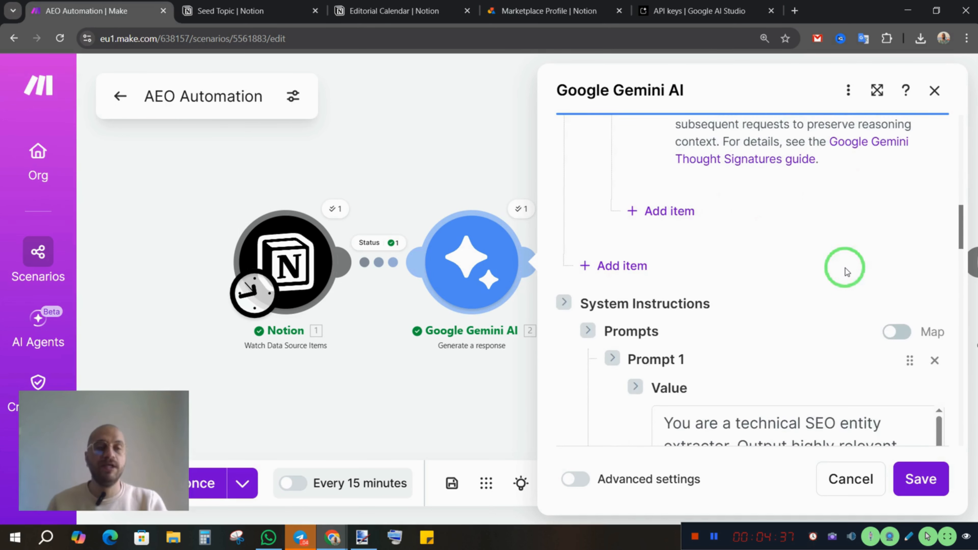
scroll(833, 315, down, 5)
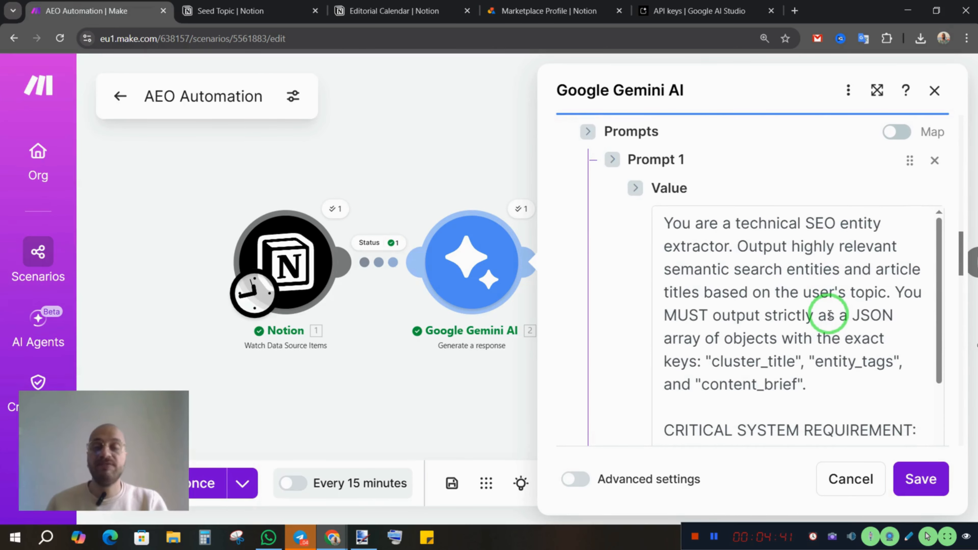
scroll(828, 315, up, 2)
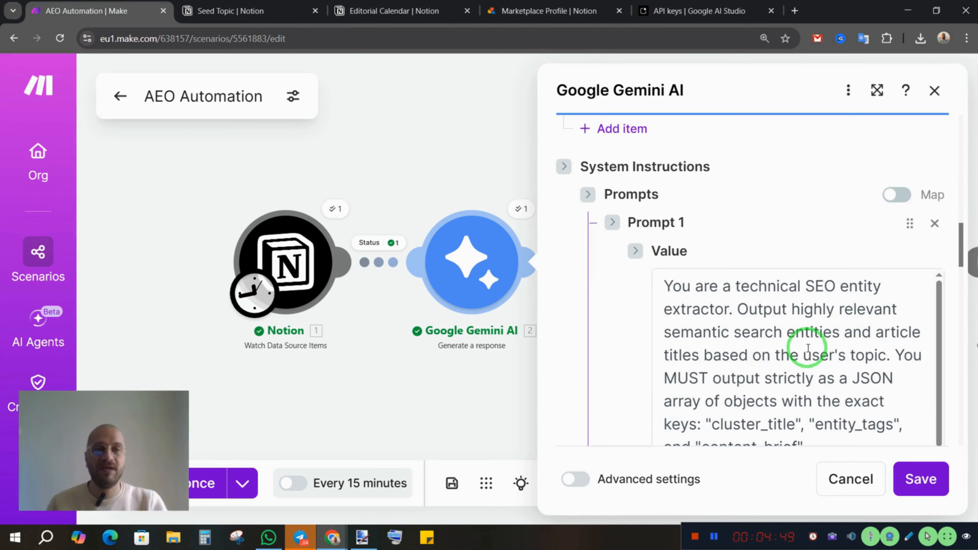
scroll(805, 363, down, 2)
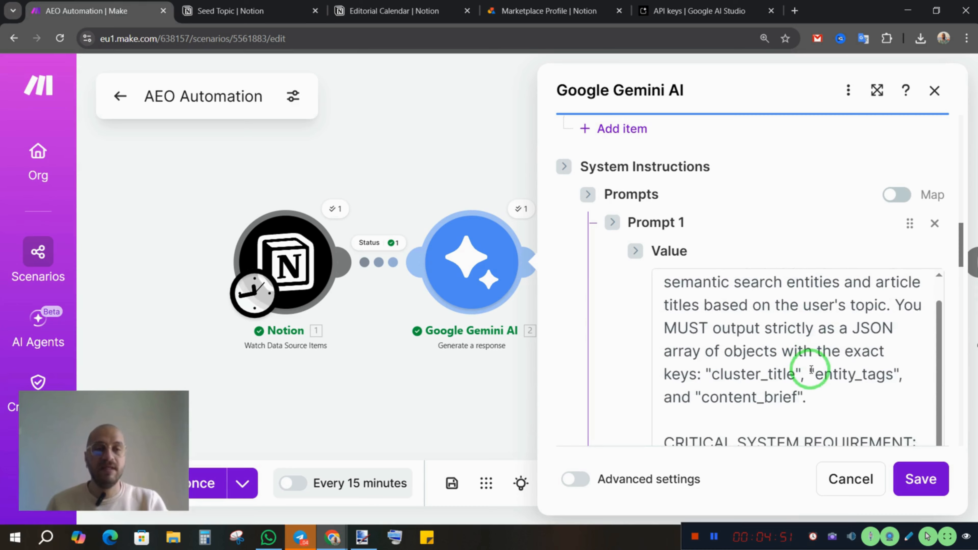
scroll(824, 371, up, 1)
scroll(826, 373, up, 1)
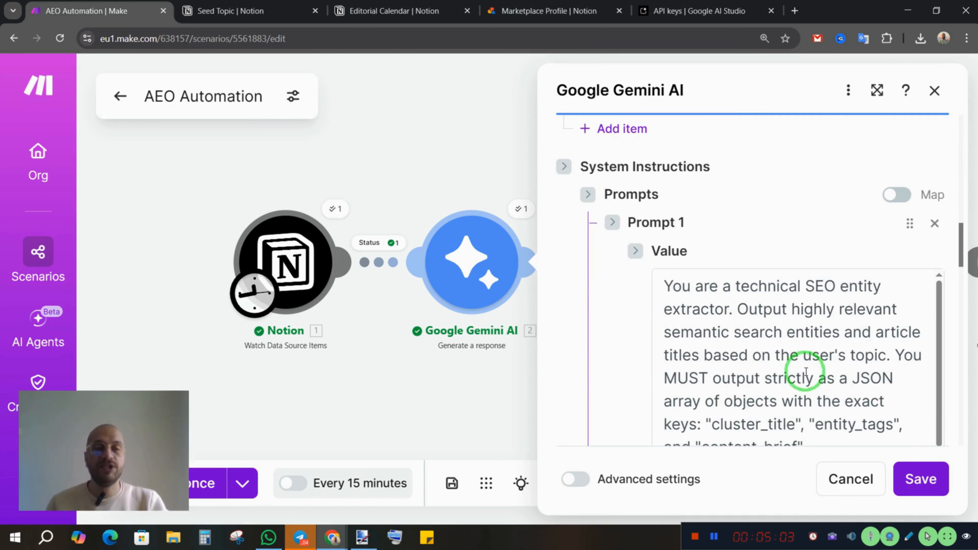
scroll(763, 420, down, 3)
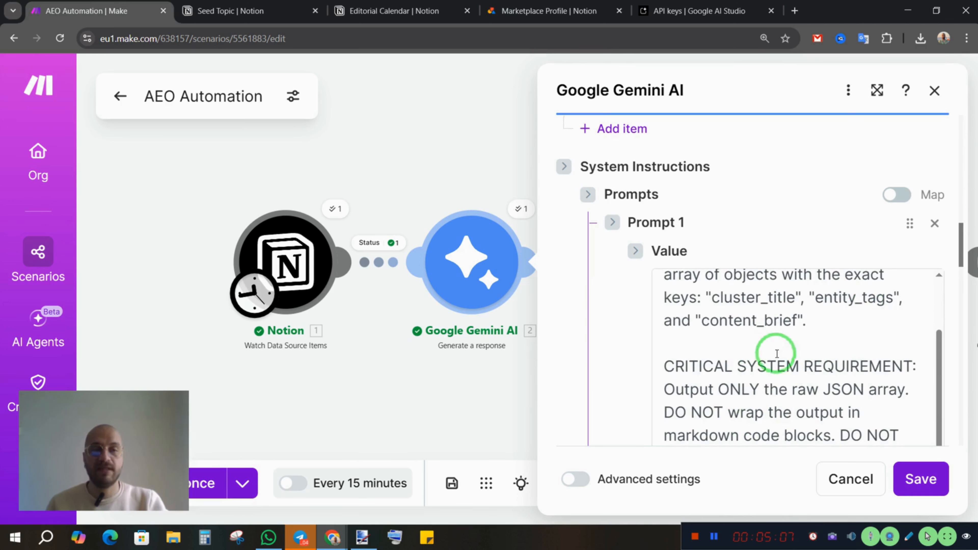
scroll(791, 362, down, 1)
scroll(793, 364, down, 1)
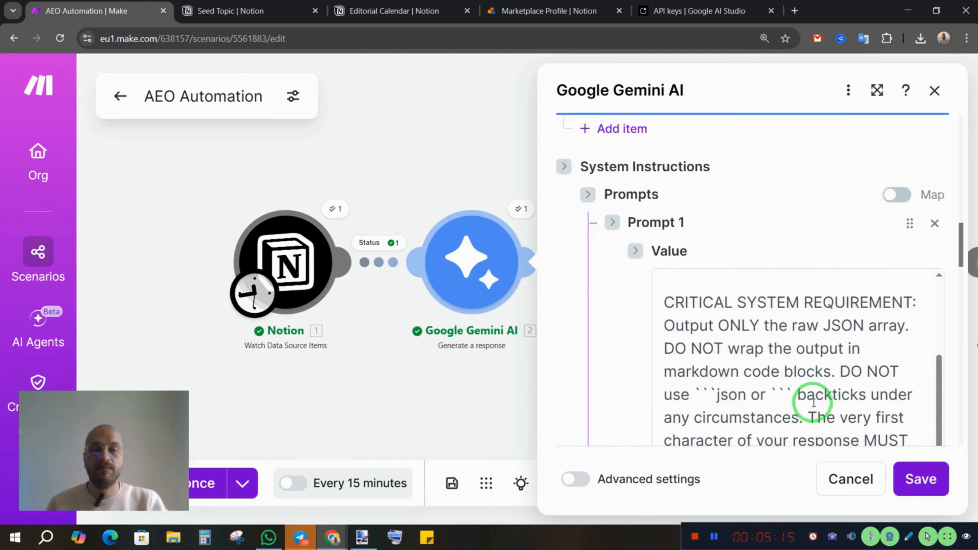
scroll(813, 403, down, 3)
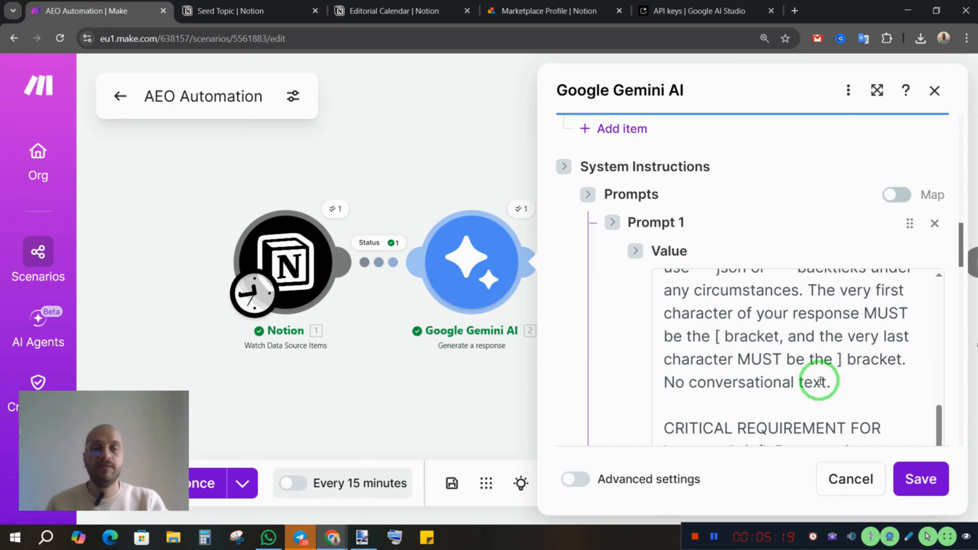
Read the system prompt's 'content_brief' requirements, from content strategy and target persona through to the technical outline
scroll(782, 359, down, 3)
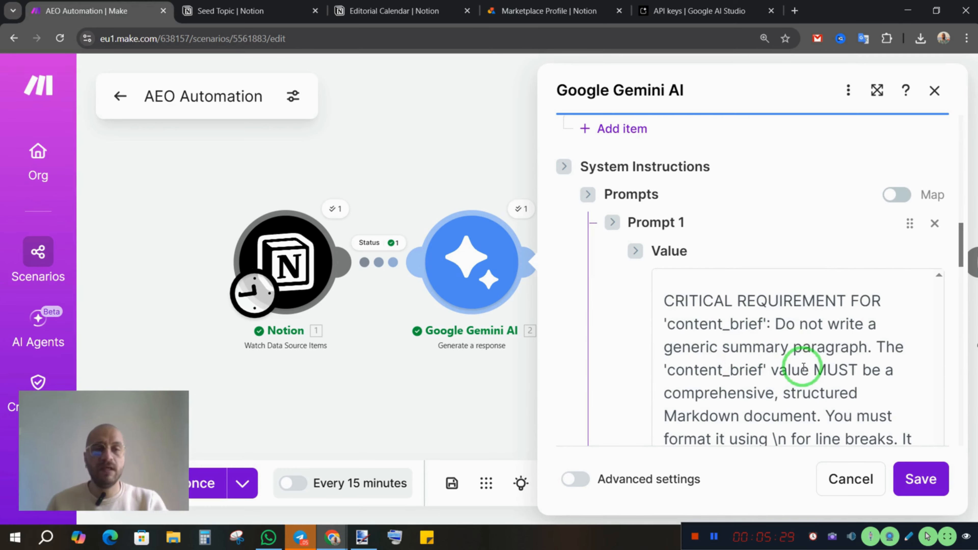
scroll(807, 383, down, 4)
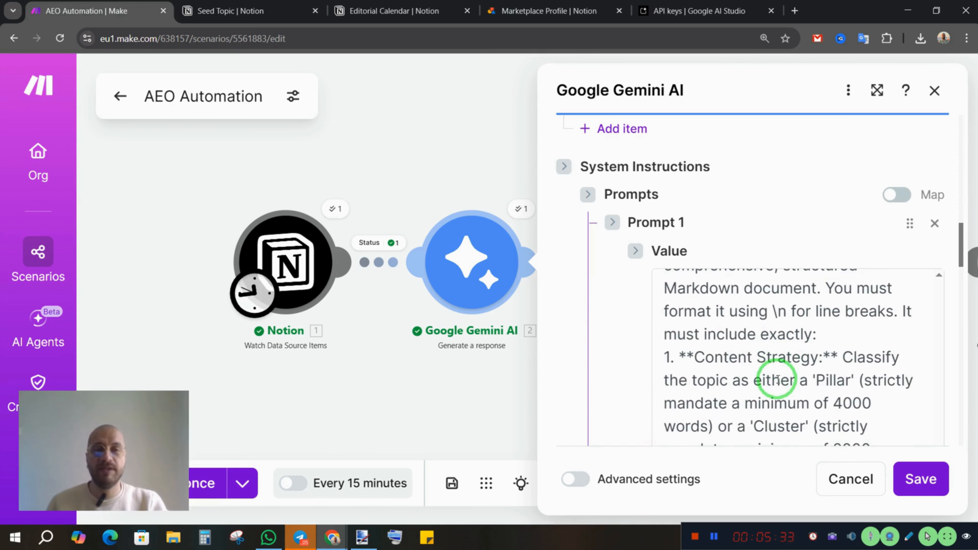
scroll(778, 374, down, 1)
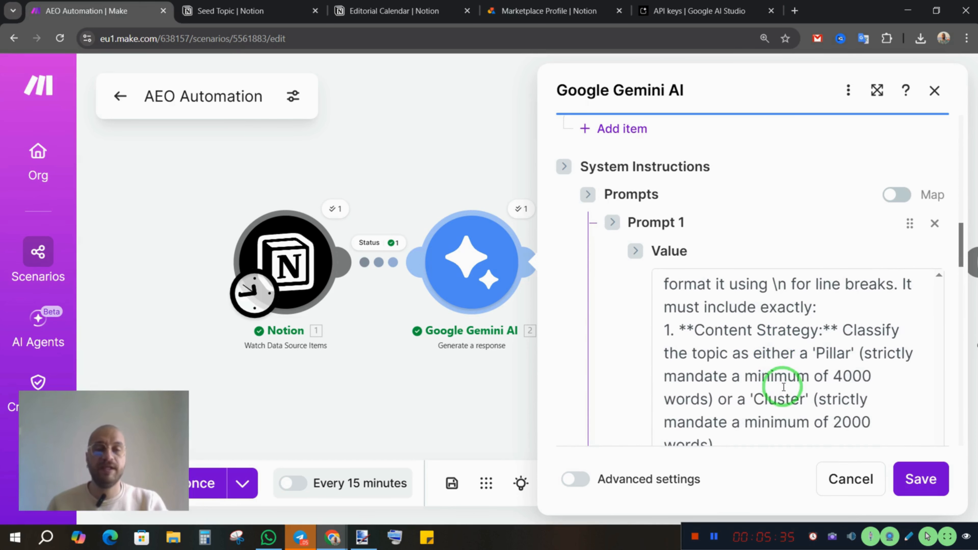
scroll(784, 386, down, 2)
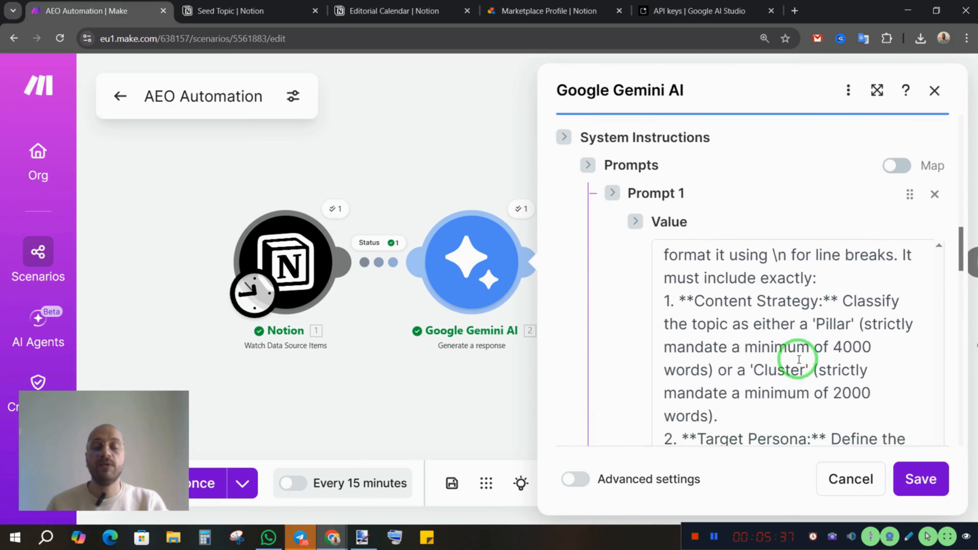
scroll(799, 359, down, 2)
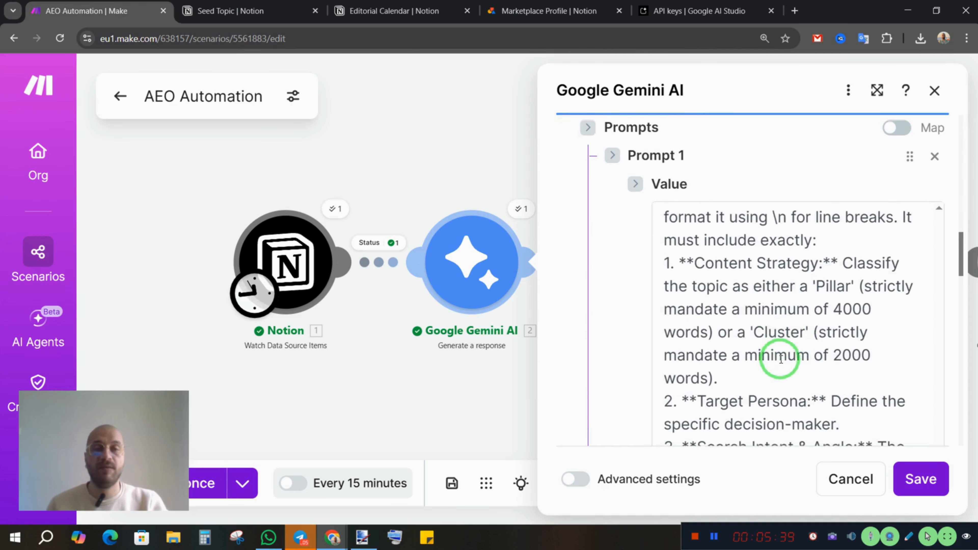
scroll(776, 358, down, 3)
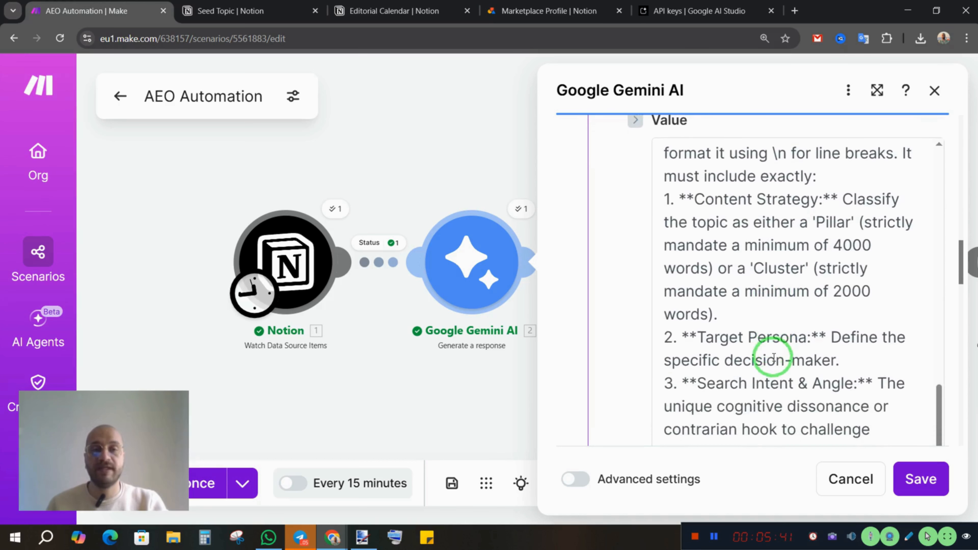
scroll(774, 356, down, 5)
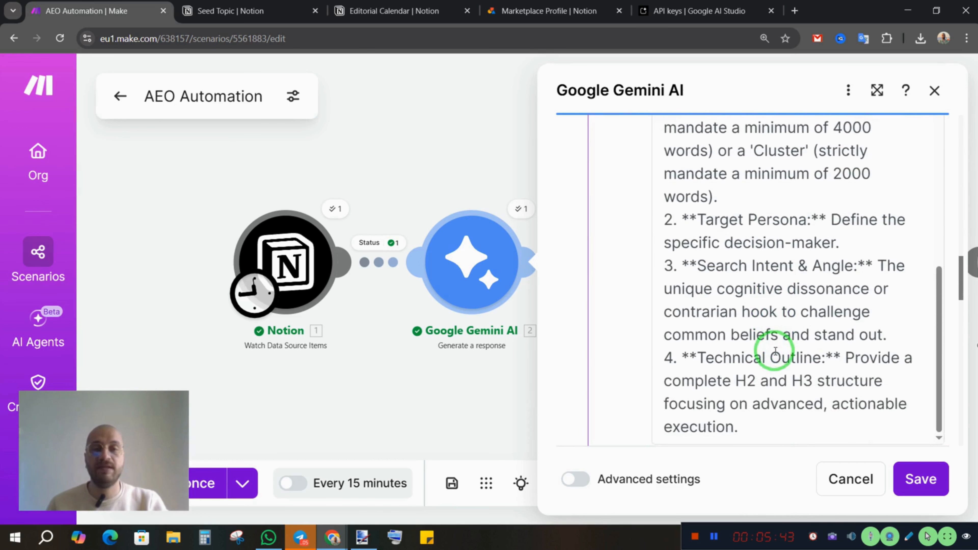
scroll(775, 351, down, 5)
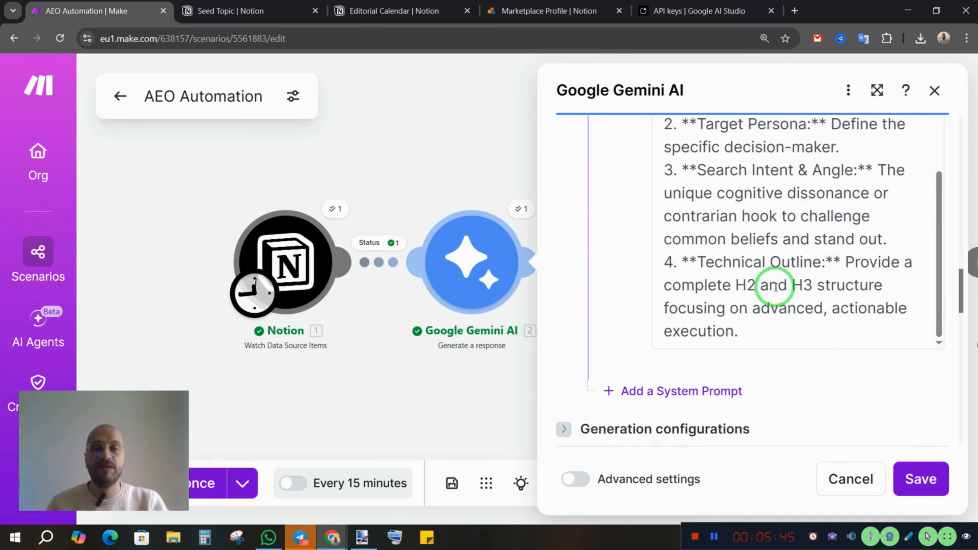
scroll(778, 297, up, 1)
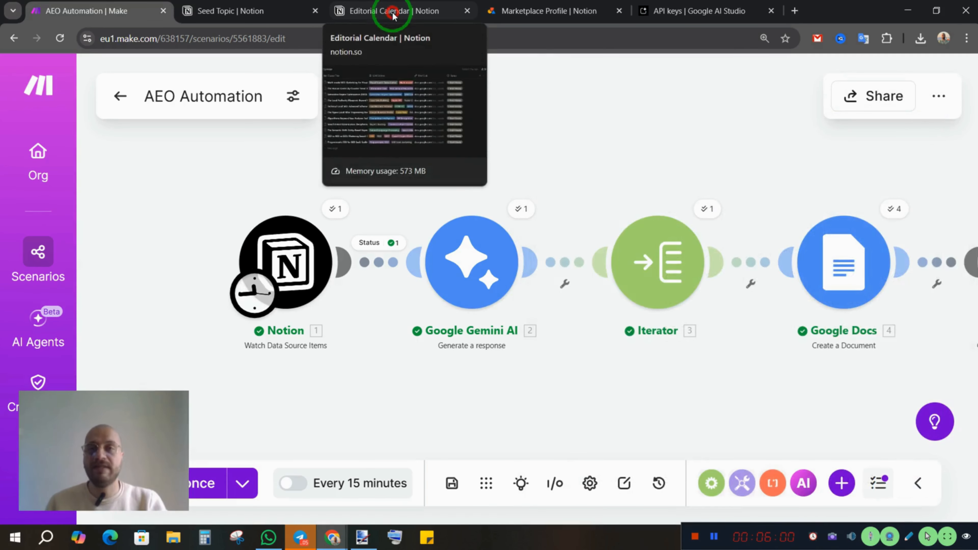
Switch to the Editorial Calendar in Notion and inspect the LLM entities and page details of the "Multi-modal SEO" entry
click(392, 14)
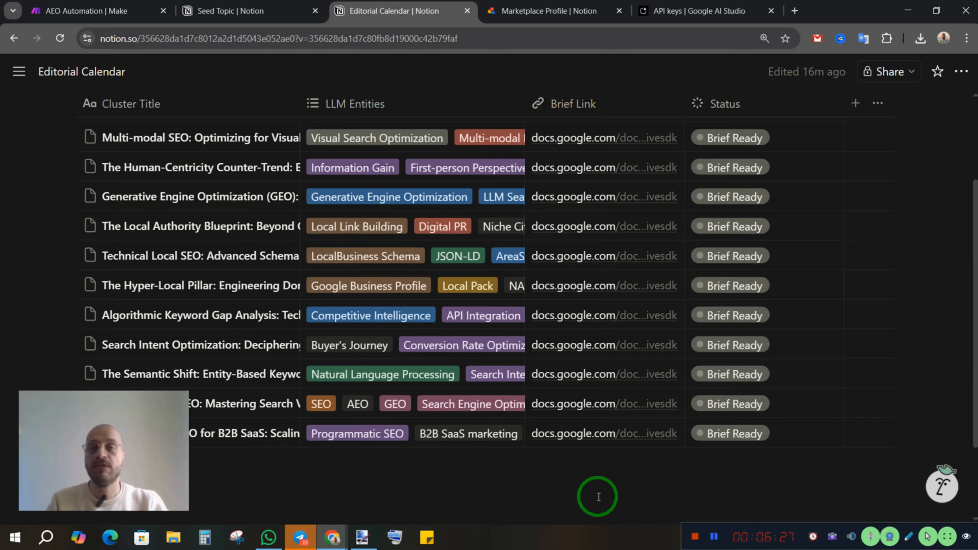
click(363, 140)
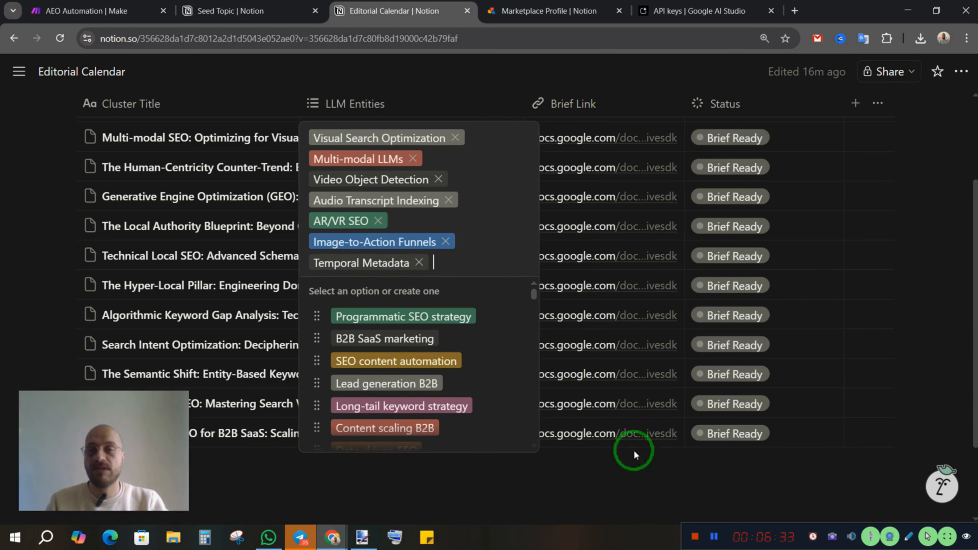
click(605, 466)
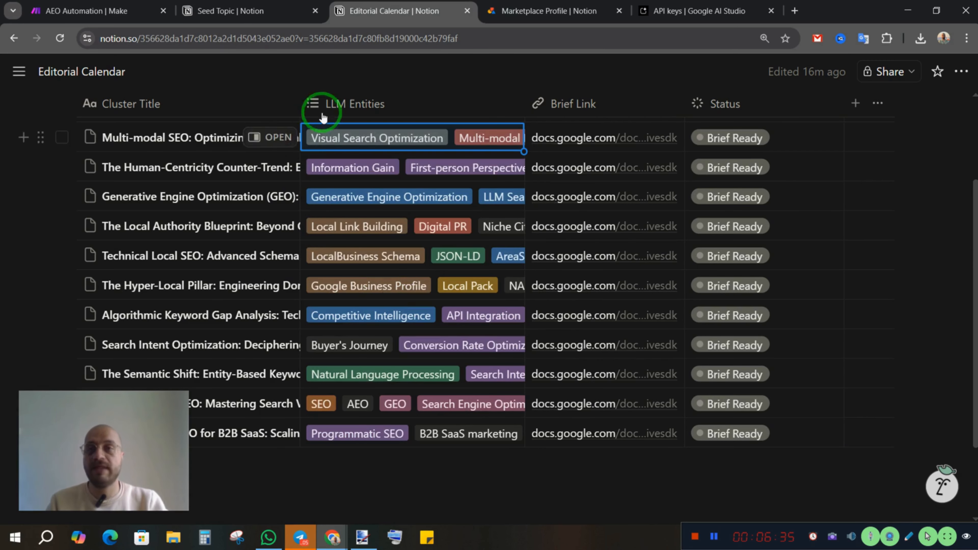
click(279, 143)
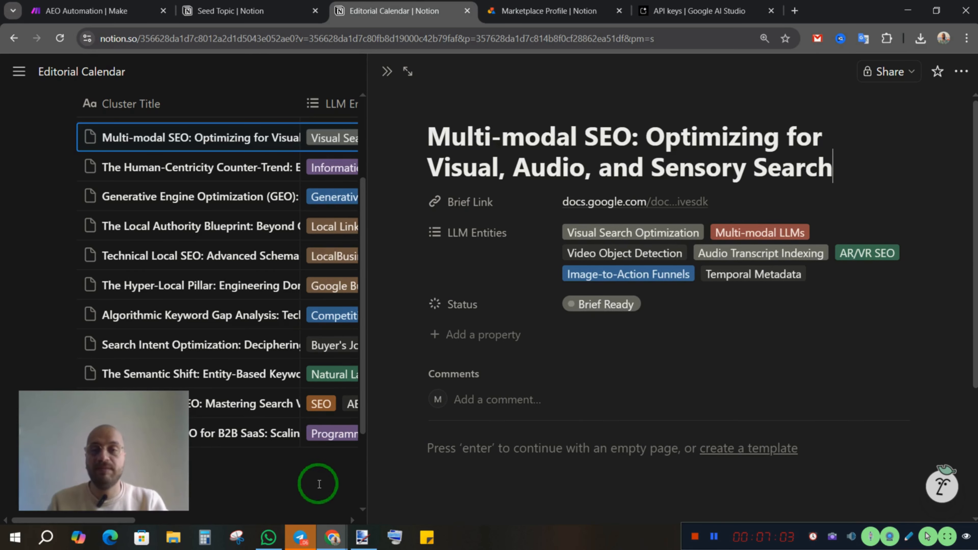
click(316, 482)
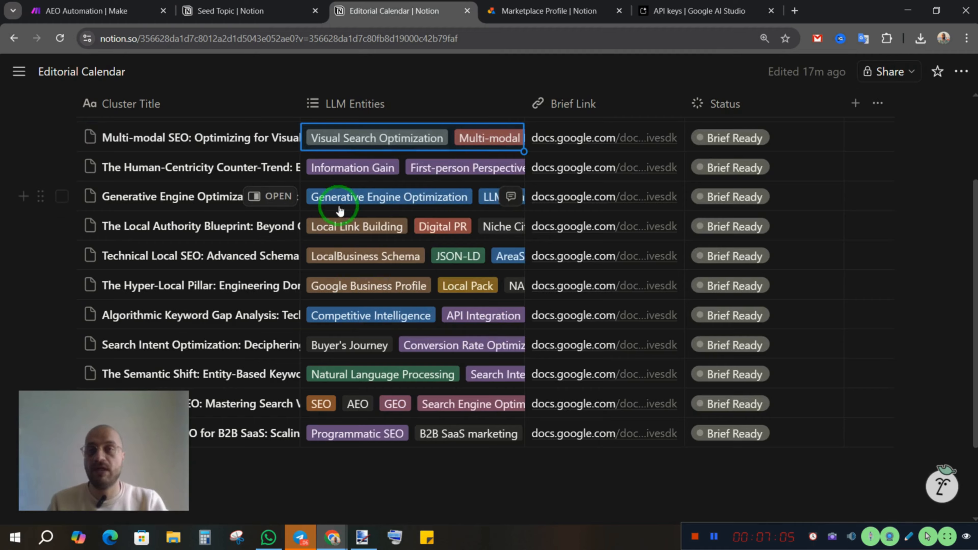
Return to the AEO Automation scenario in Make and inspect the Iterator's Array mapping and available items, leaving them unchanged
click(95, 19)
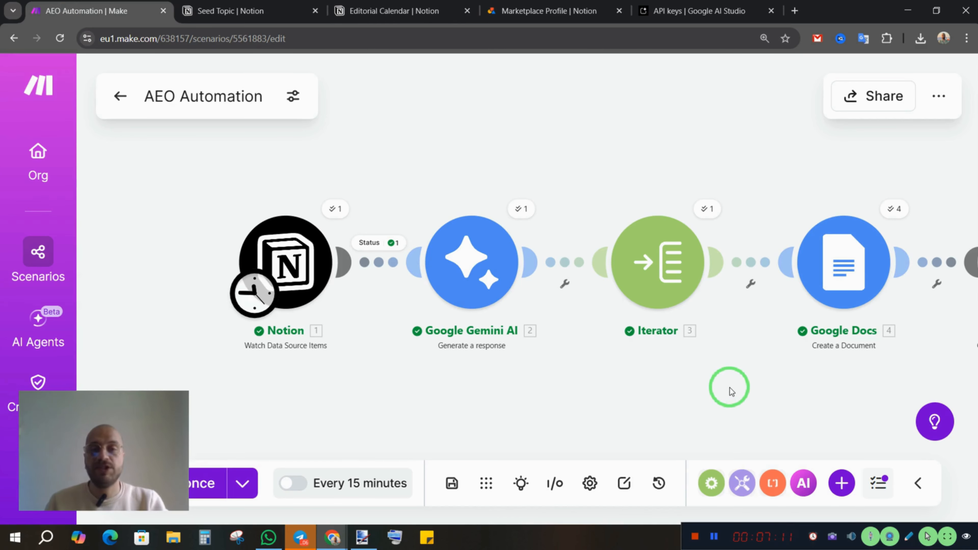
drag(710, 391, 654, 393)
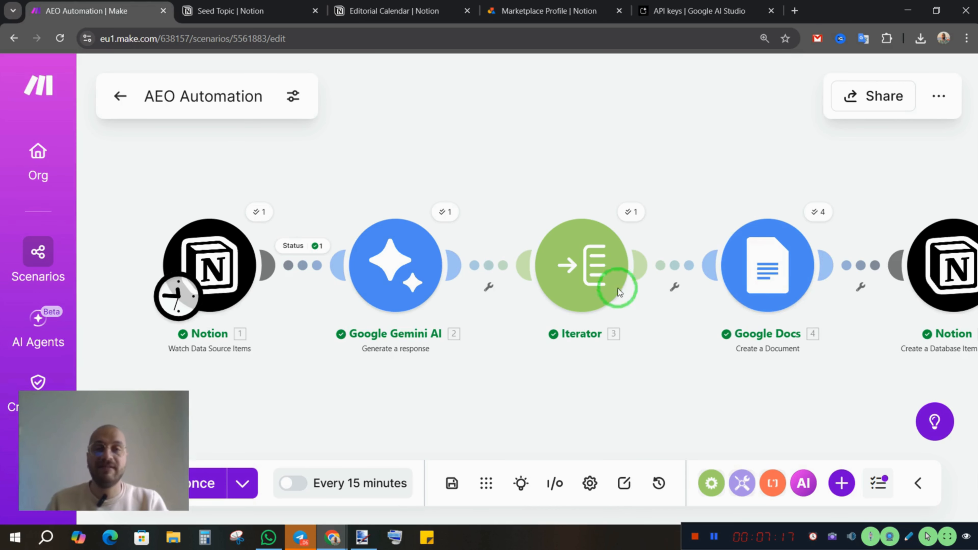
click(582, 273)
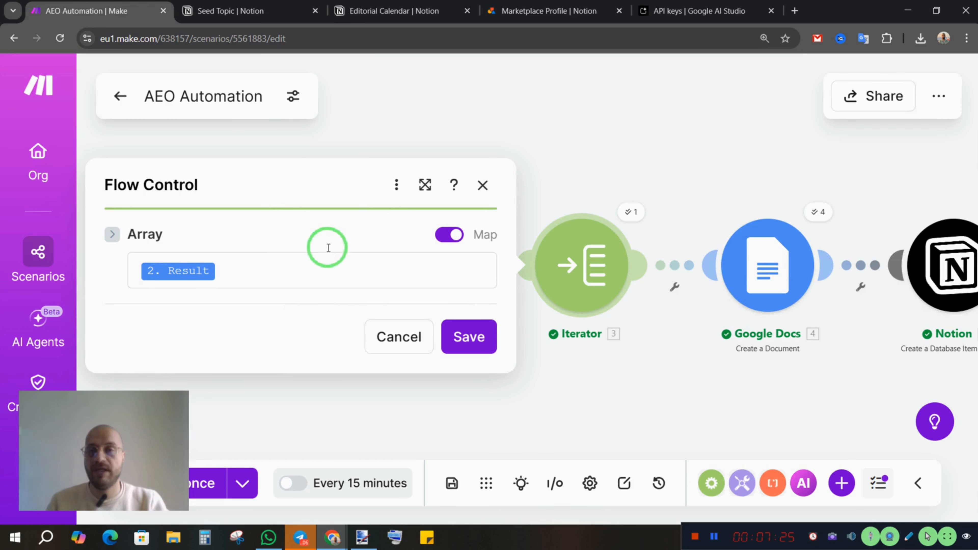
click(315, 259)
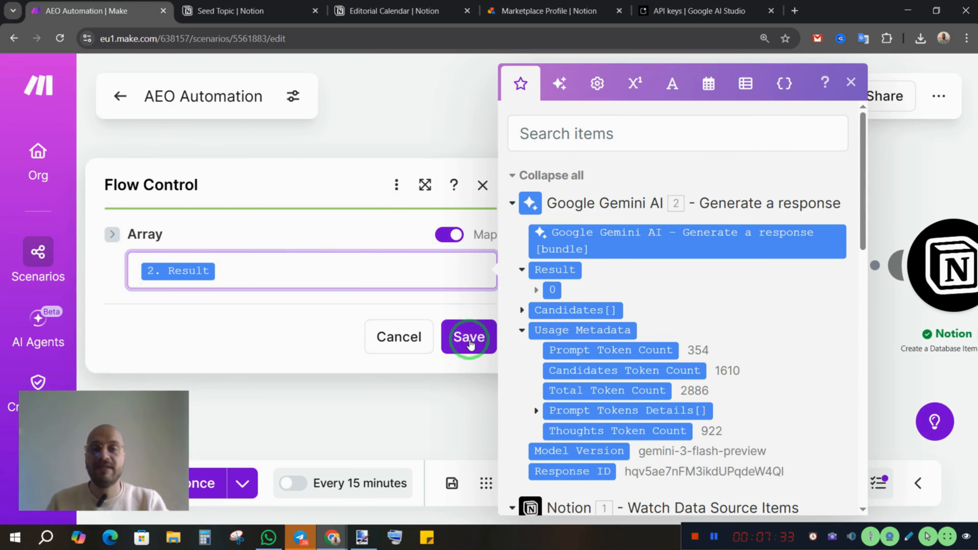
click(455, 416)
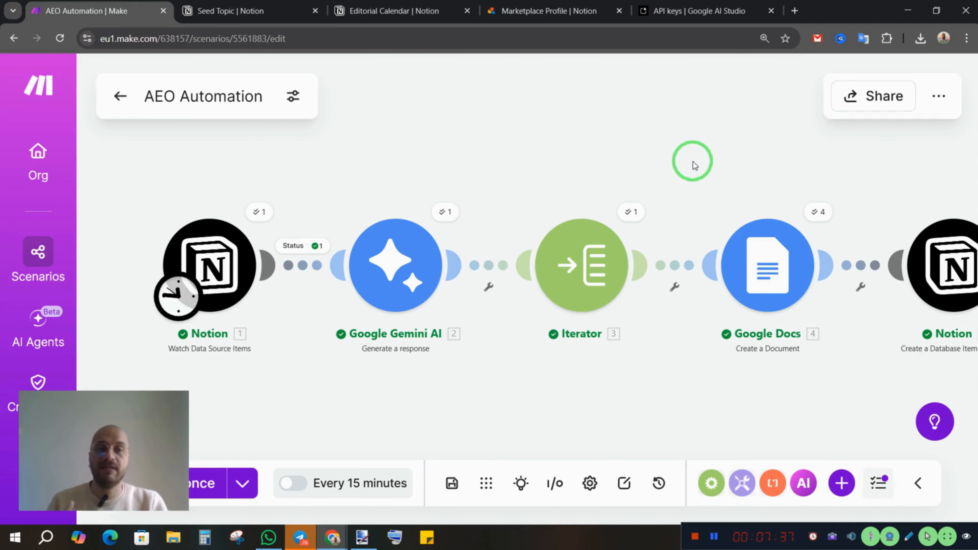
drag(824, 392, 700, 393)
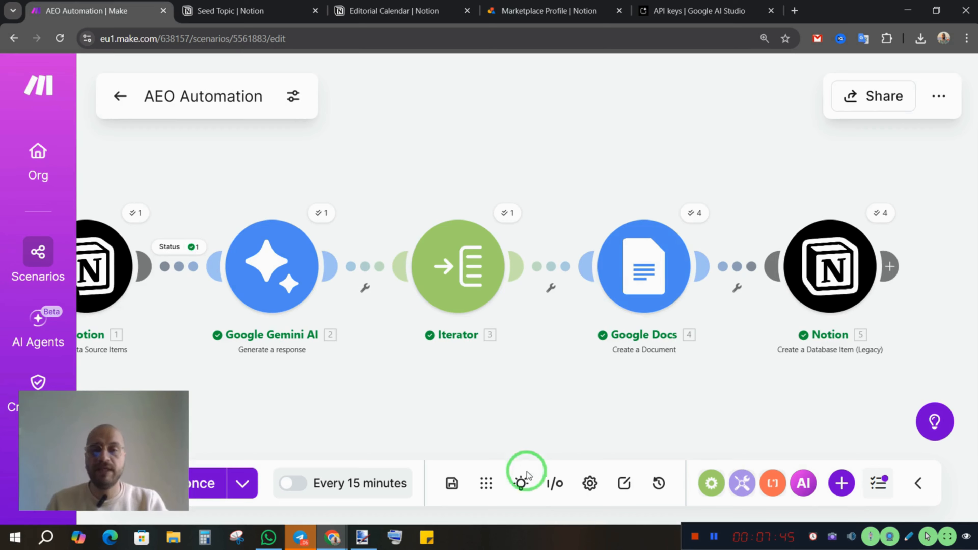
Run the Explain flow preview and inspect the Iterator cluster_title item mapped to the Google Docs module's Name
click(521, 486)
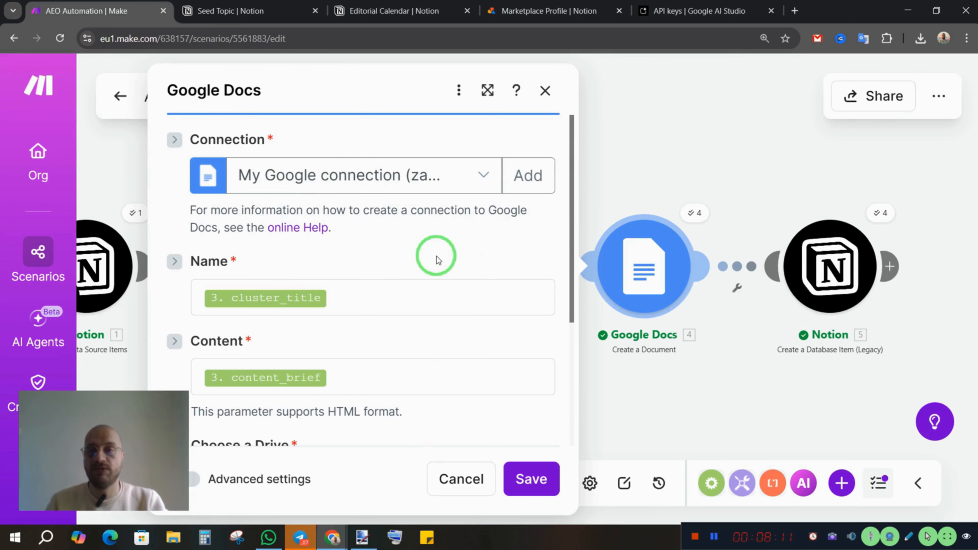
scroll(437, 257, down, 1)
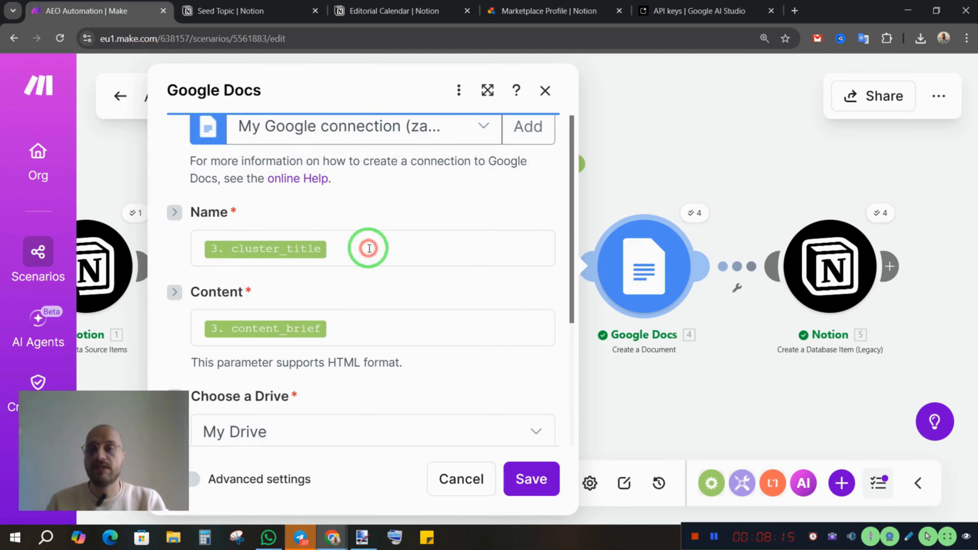
scroll(369, 246, down, 1)
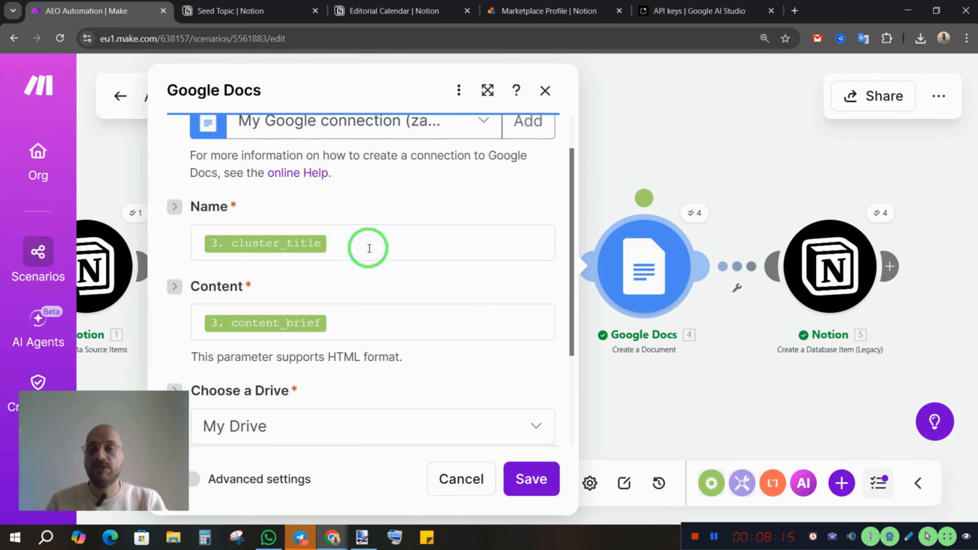
click(372, 234)
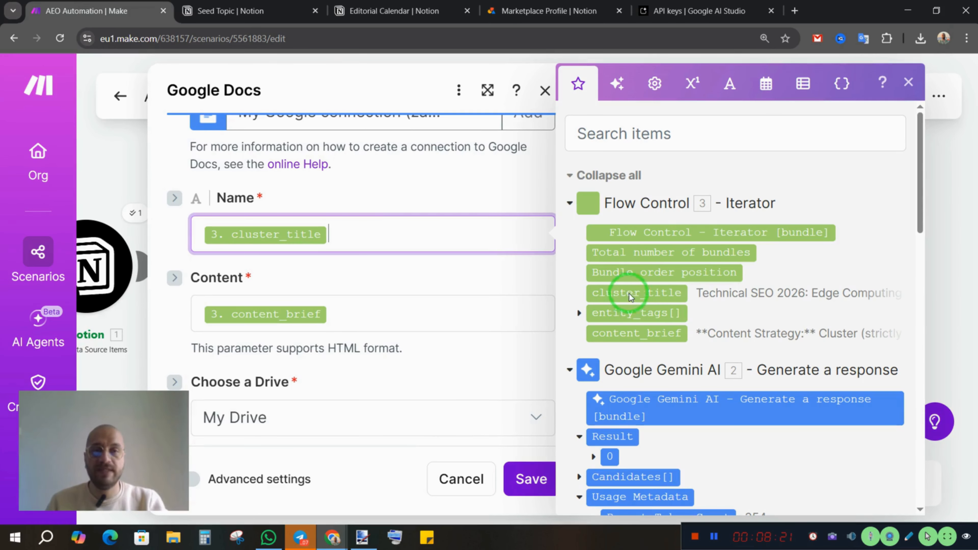
click(444, 279)
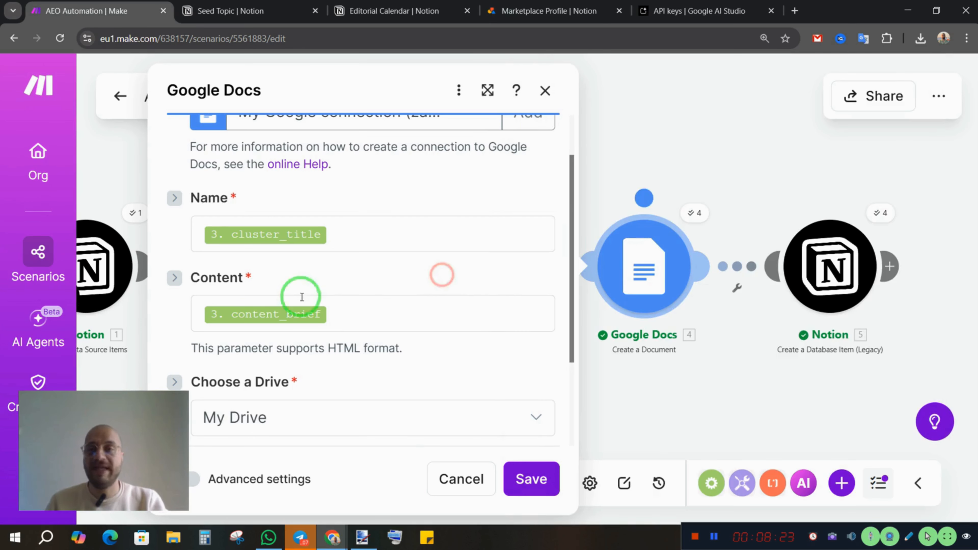
Review the Google Docs module's content_brief mapping and its SEO Content Briefs destination folder, and save the module
click(366, 312)
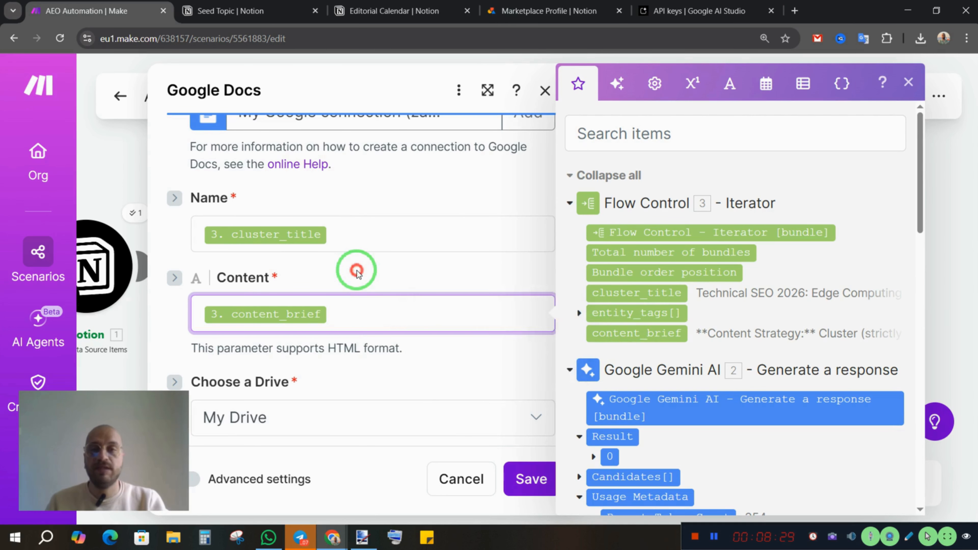
click(386, 271)
scroll(391, 270, down, 3)
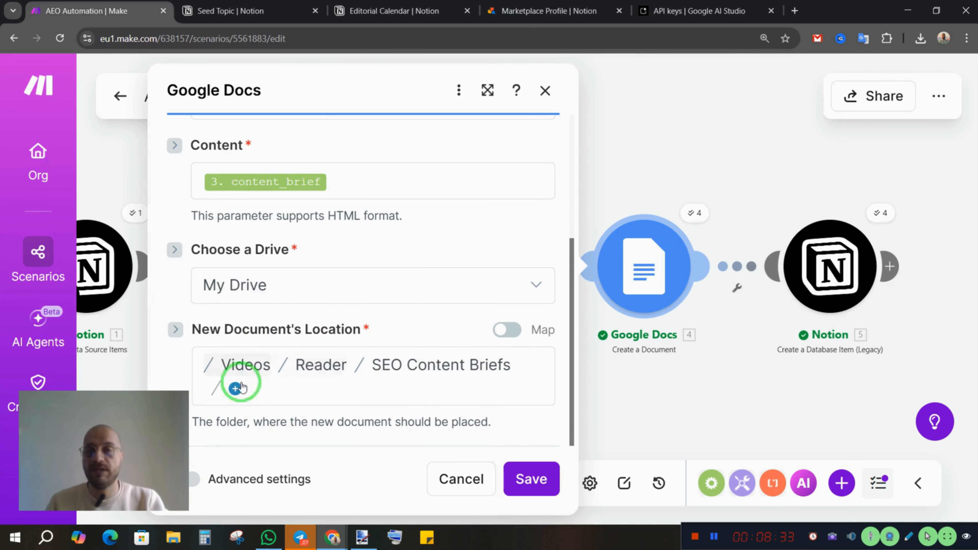
click(529, 481)
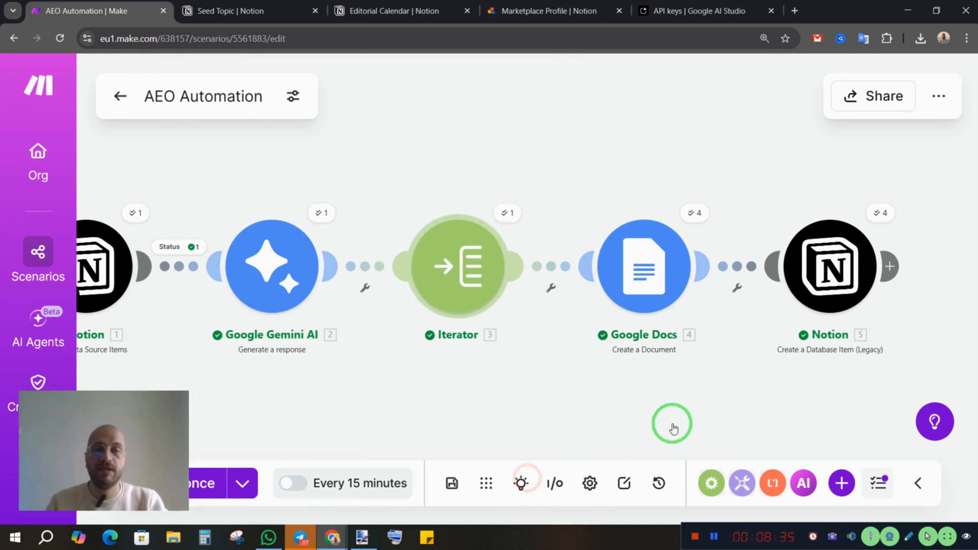
View the Editorial Calendar and Seed Topic databases in Notion, and return to the AEO Automation scenario in Make
click(612, 388)
click(548, 390)
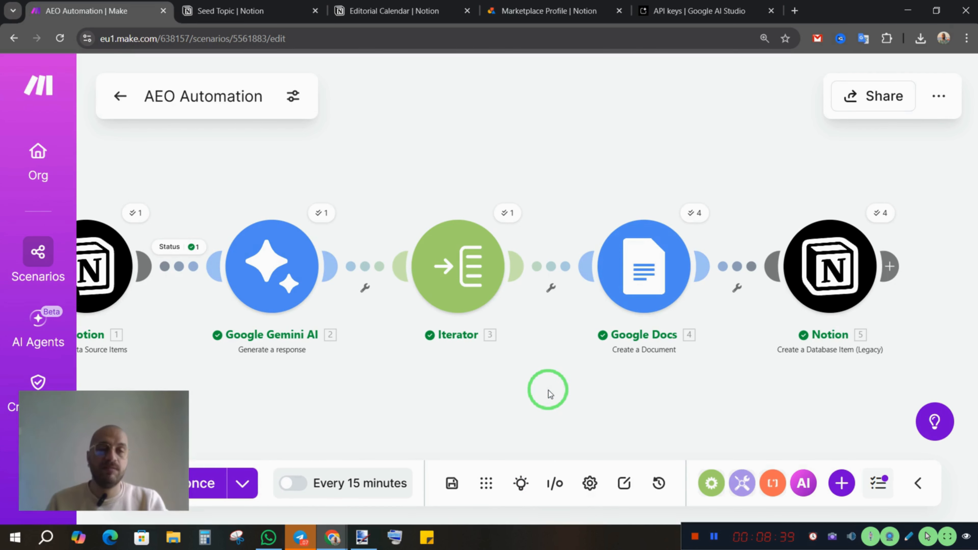
click(385, 12)
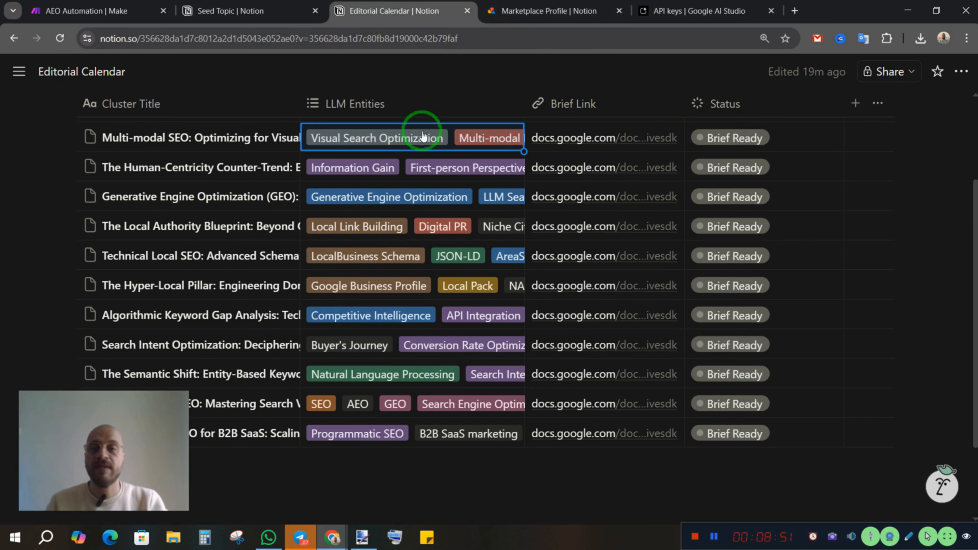
click(285, 12)
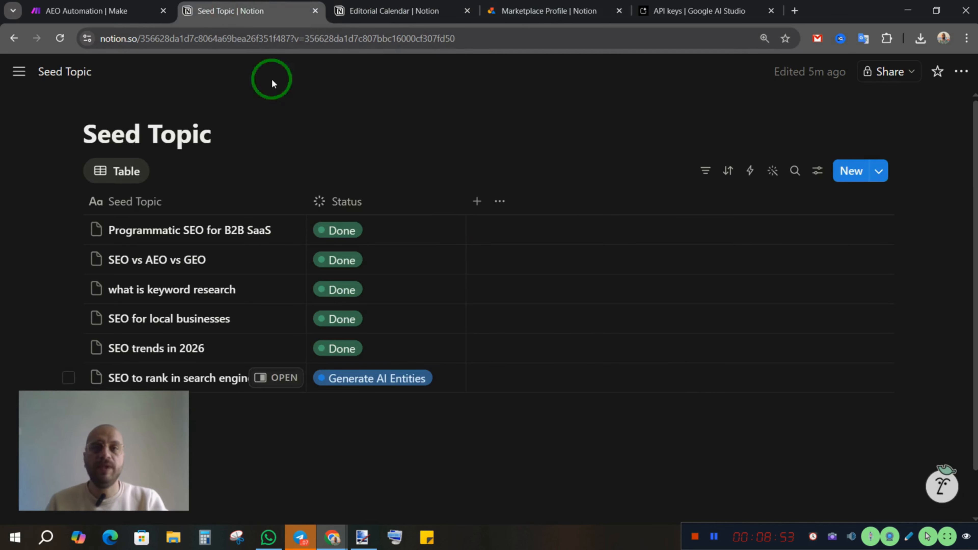
click(86, 11)
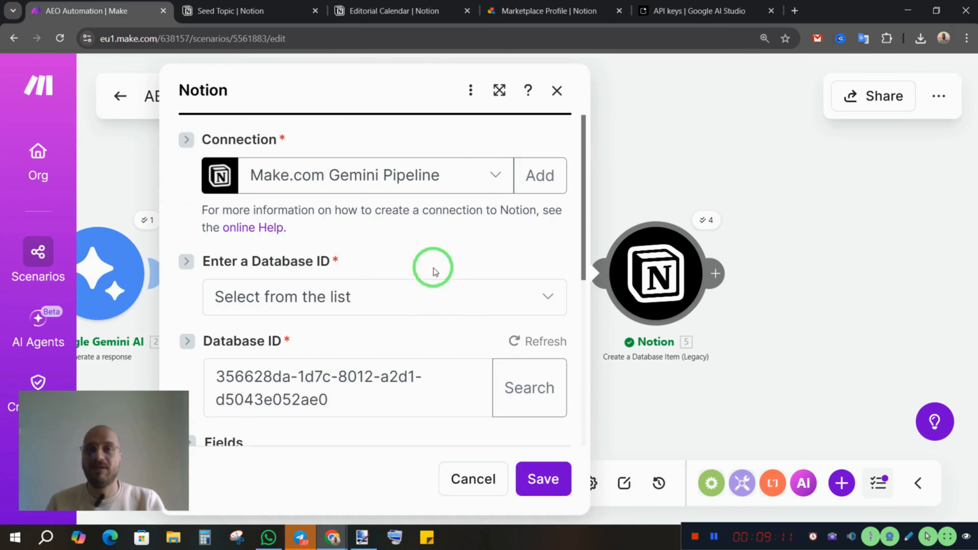
Inspect the final Notion module's connection, database ID and fields, comparing them with the Editorial Calendar's columns in Notion
scroll(260, 294, down, 1)
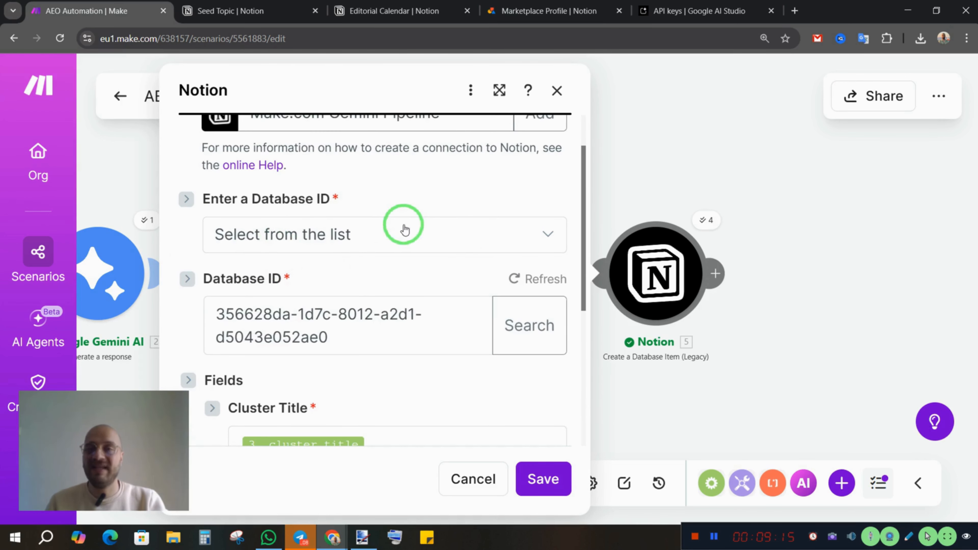
scroll(404, 230, up, 1)
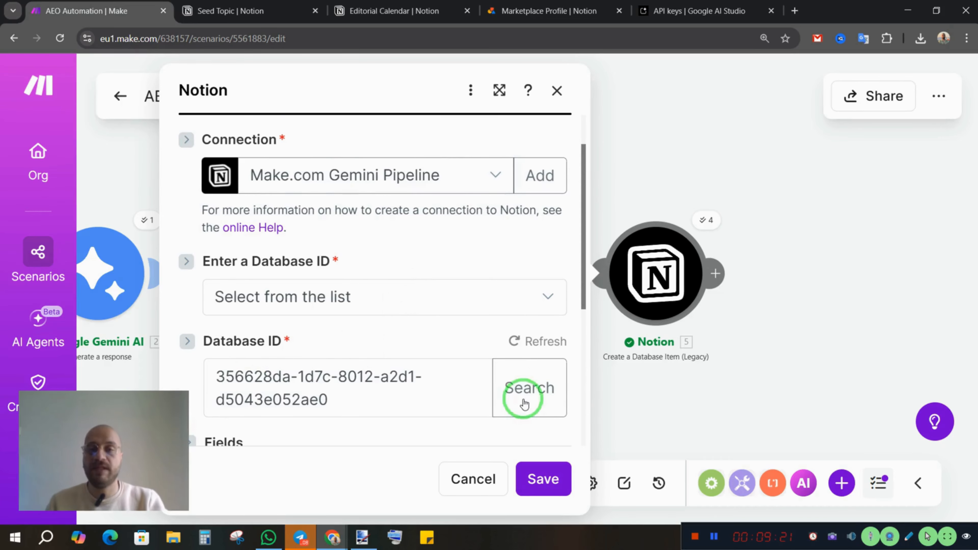
scroll(512, 382, down, 2)
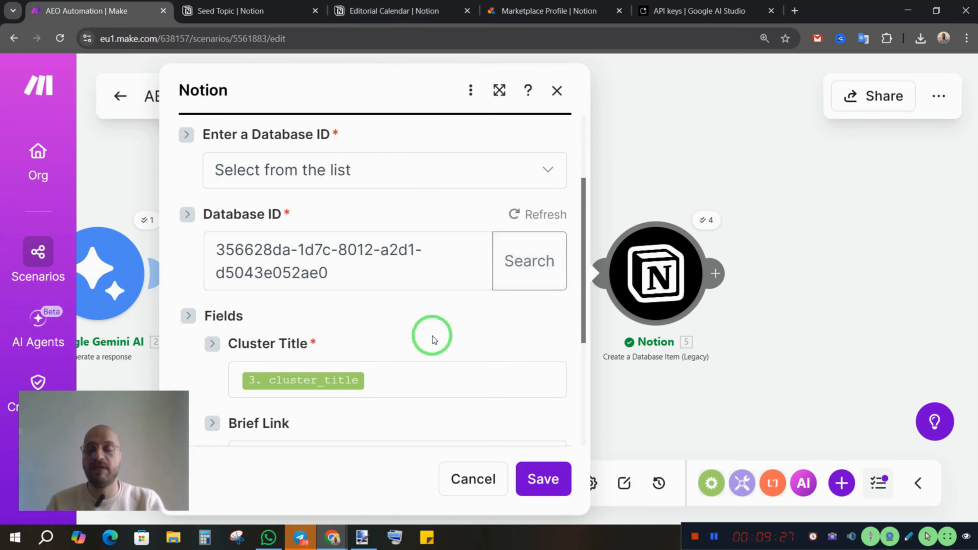
scroll(438, 347, down, 1)
scroll(439, 359, down, 3)
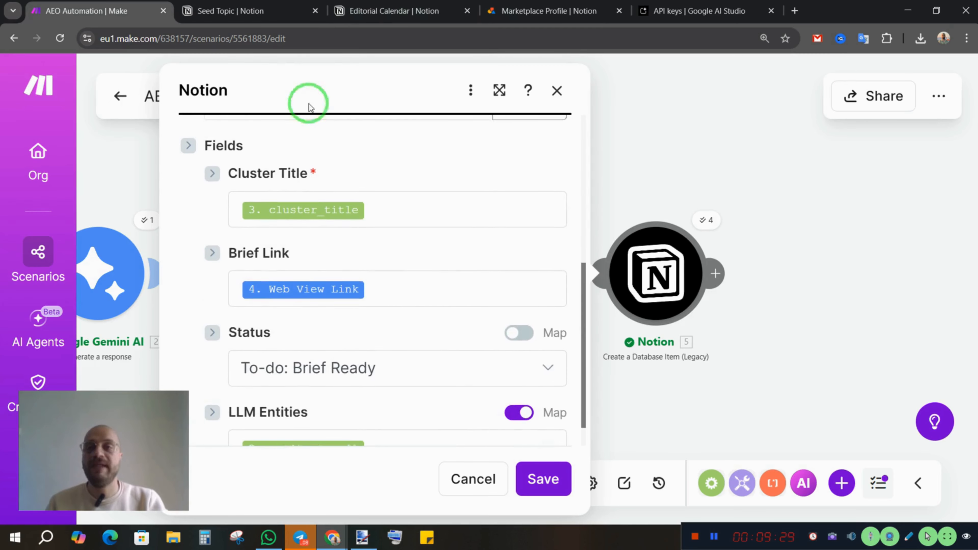
click(375, 16)
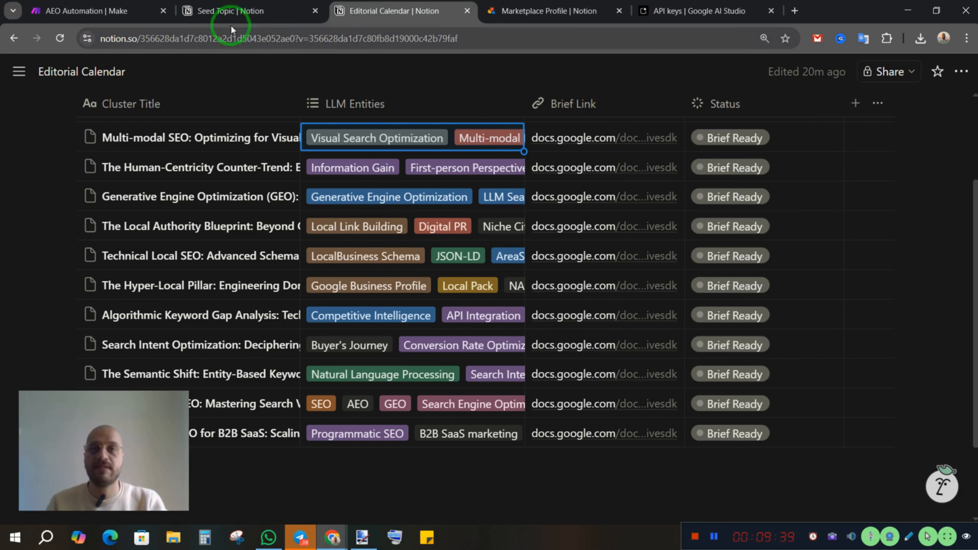
click(61, 13)
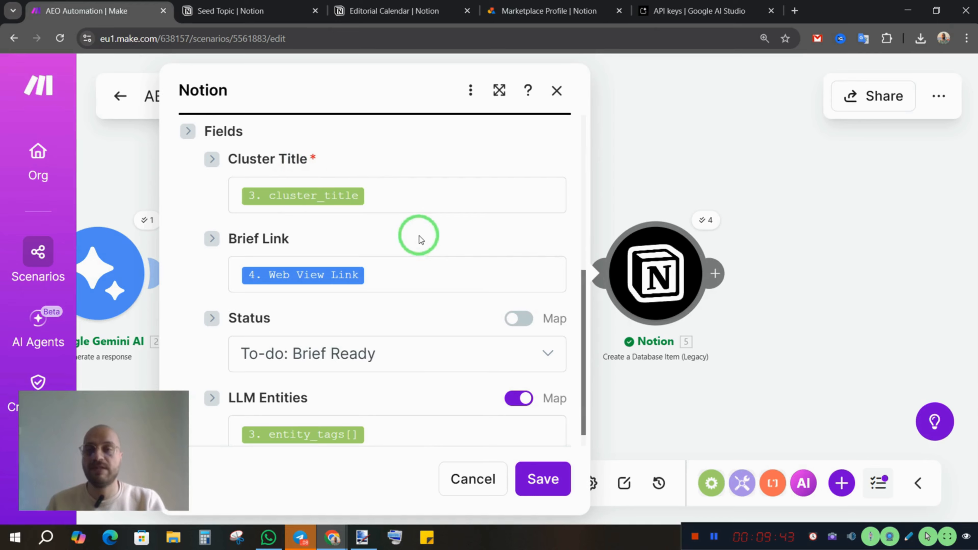
Inspect the Cluster Title mapping and locate its source item among the Iterator outputs
click(401, 195)
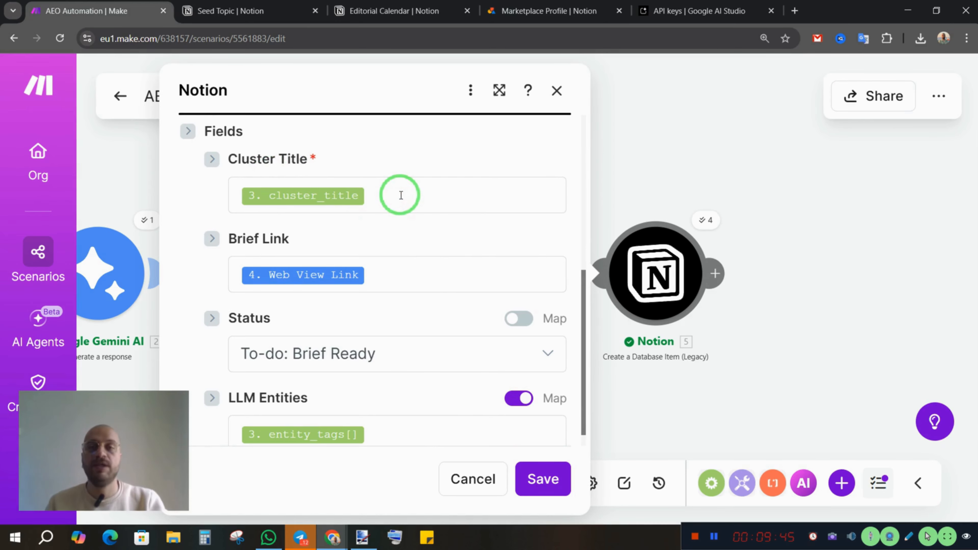
scroll(762, 315, down, 10)
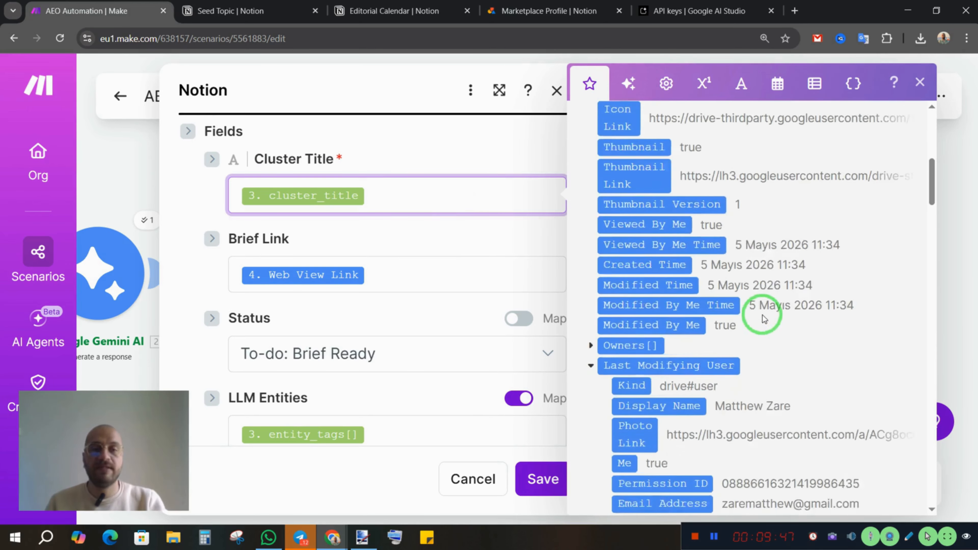
scroll(764, 319, down, 15)
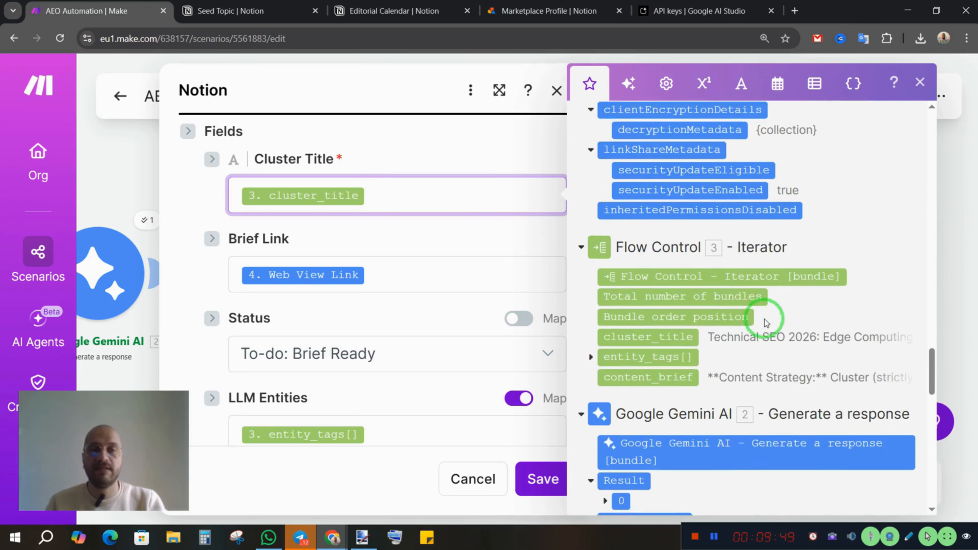
scroll(763, 321, down, 5)
scroll(712, 297, up, 2)
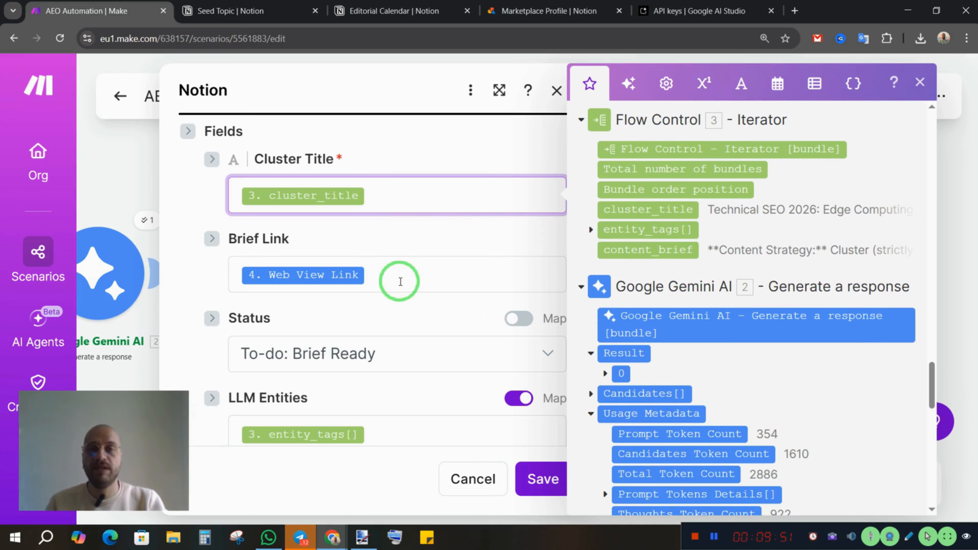
Inspect the Brief Link mapping and locate Web View Link among the Google Docs module's outputs
click(405, 273)
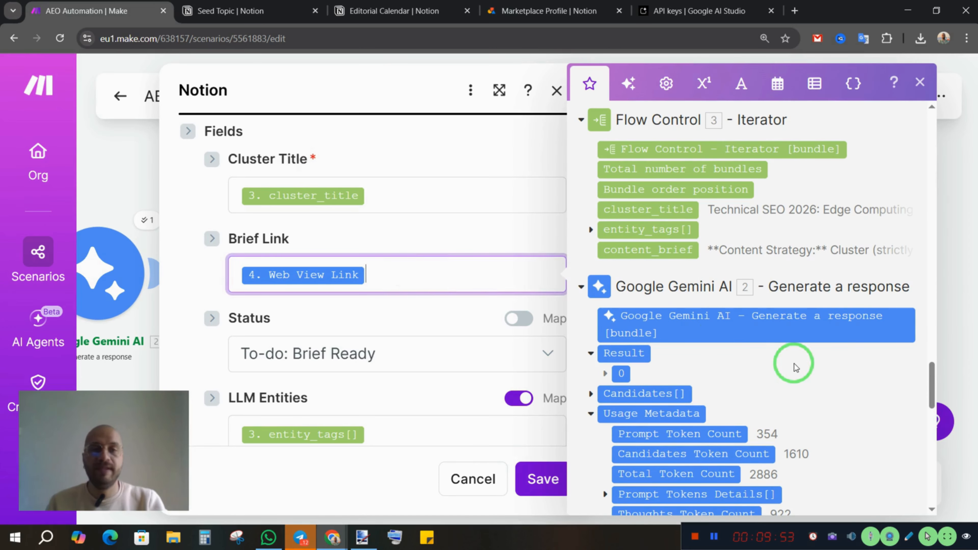
scroll(790, 362, down, 2)
scroll(782, 293, up, 10)
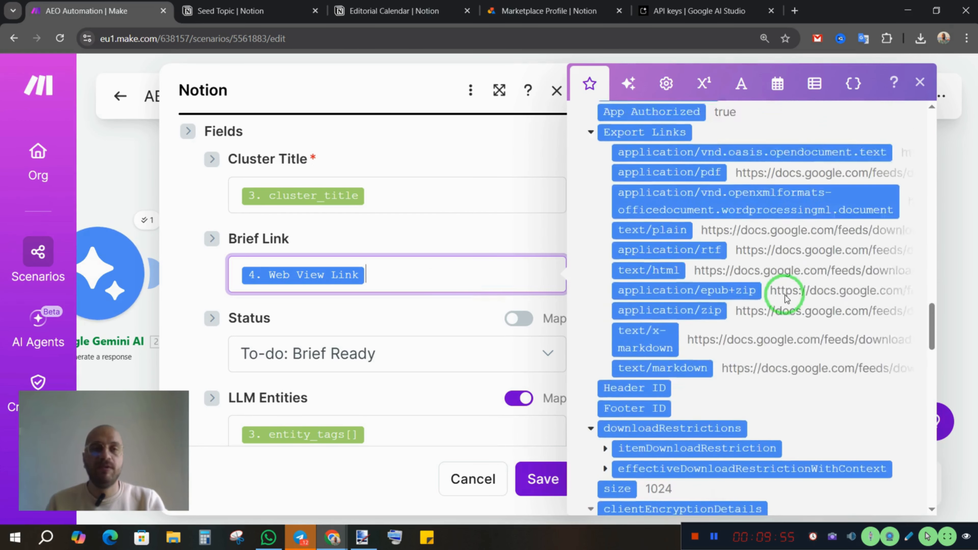
scroll(781, 301, up, 15)
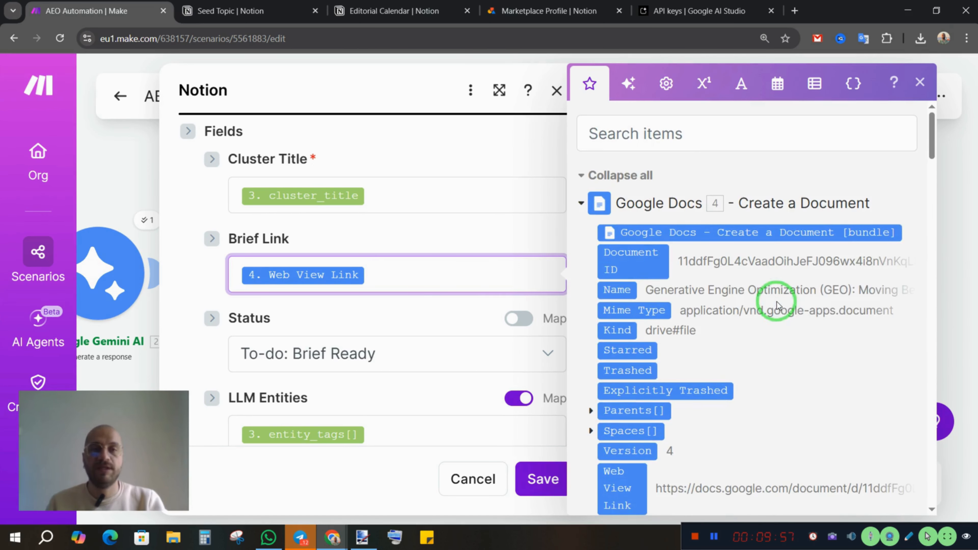
scroll(781, 324, down, 2)
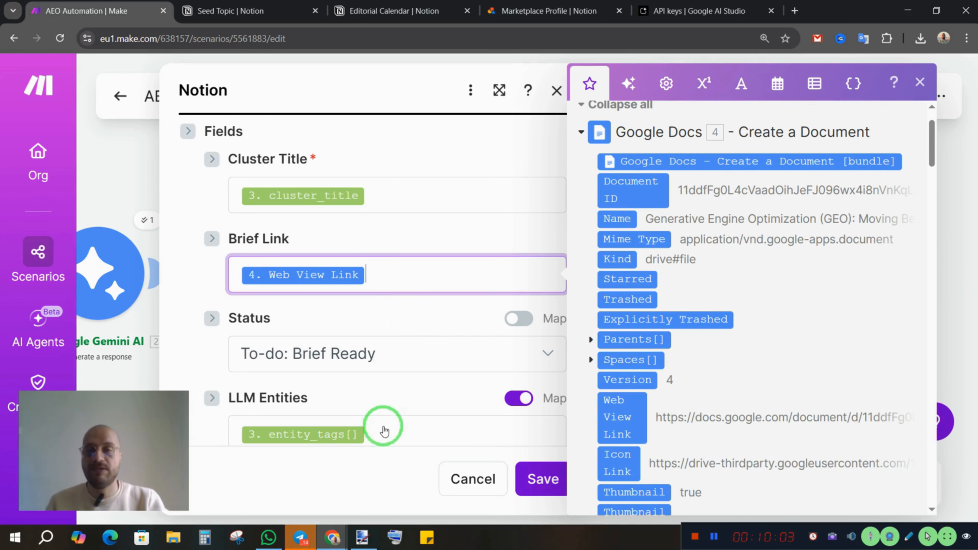
Inspect the LLM Entities mapping and locate entity_tags[] among the Iterator outputs, dismissing the message notification that covers the items
click(404, 437)
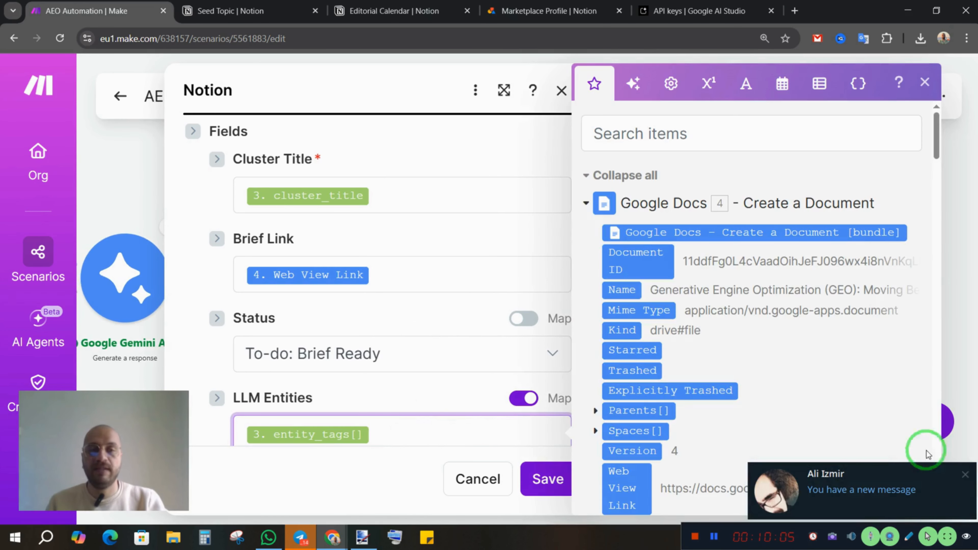
click(966, 476)
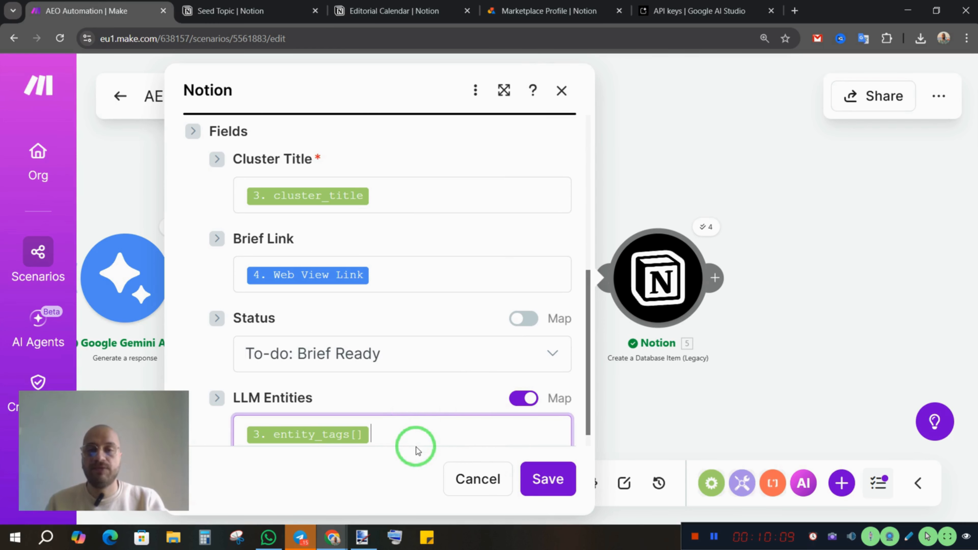
click(406, 431)
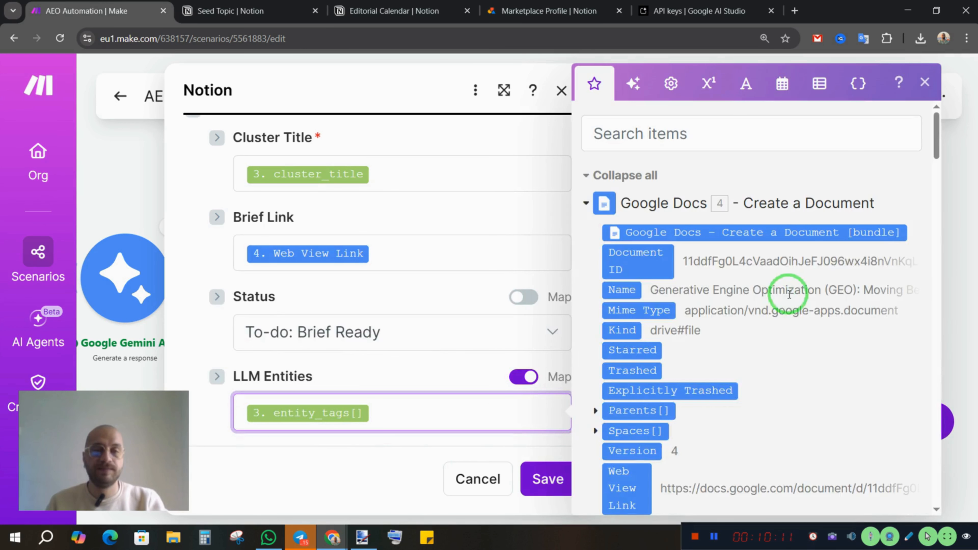
scroll(770, 309, down, 10)
scroll(776, 327, down, 15)
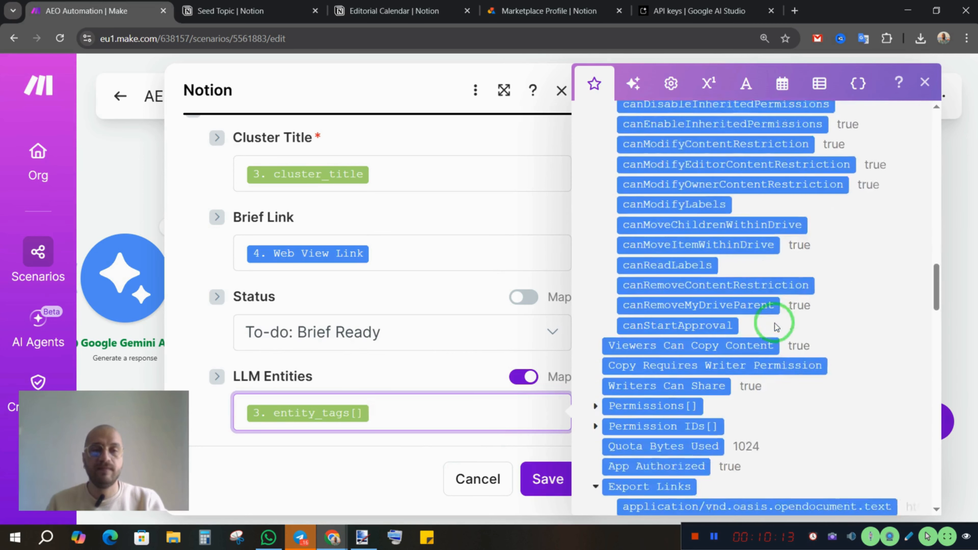
scroll(749, 339, down, 1)
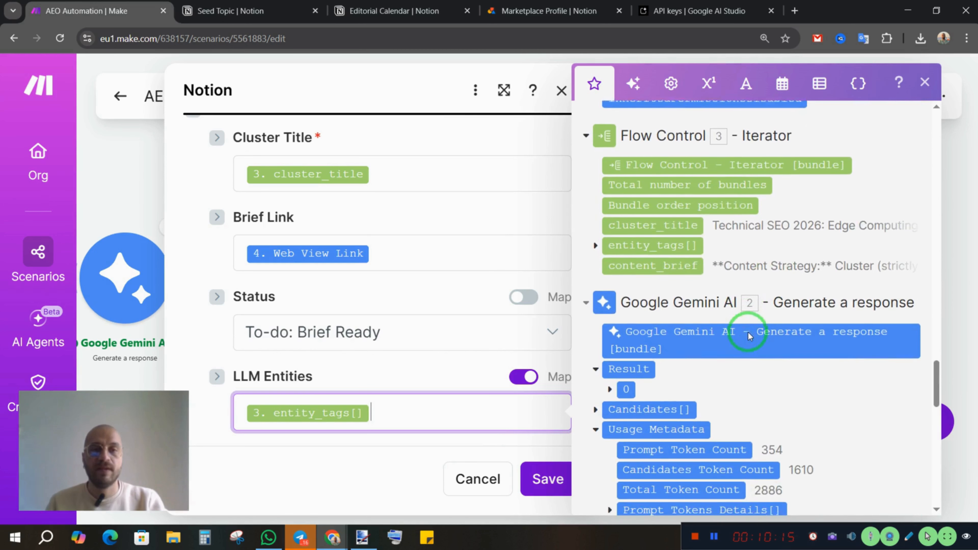
scroll(748, 342, up, 1)
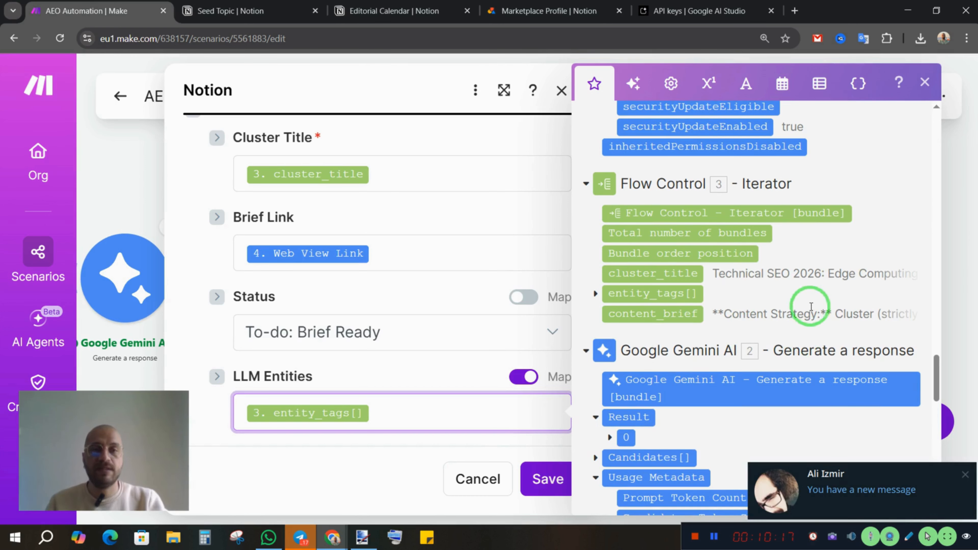
scroll(801, 308, down, 2)
Dismiss the new message notification and quit Telegram to stop further interruptions
click(963, 480)
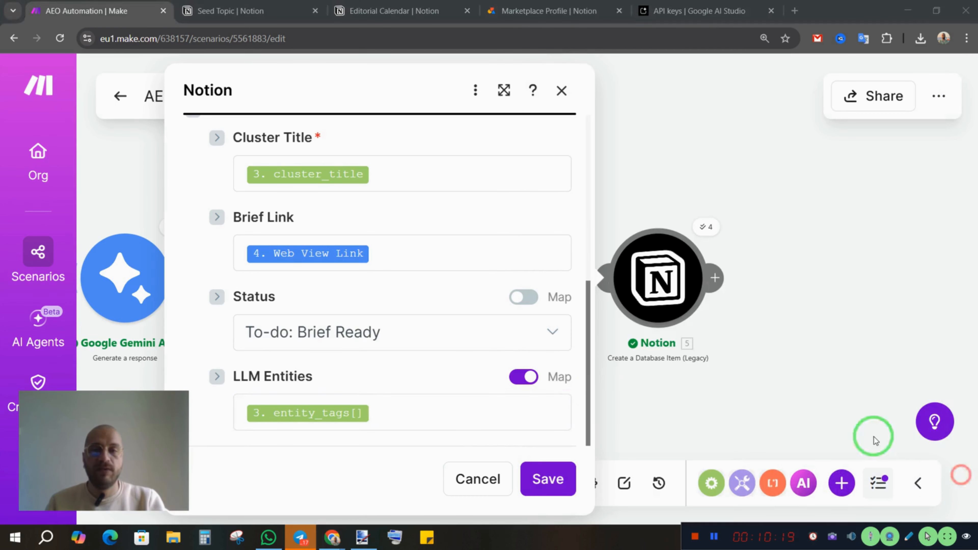
click(428, 407)
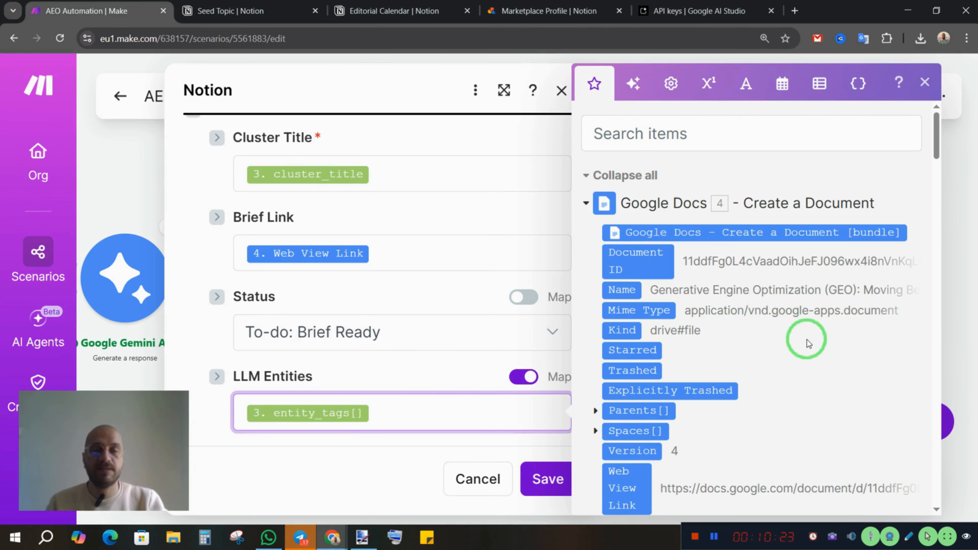
click(300, 542)
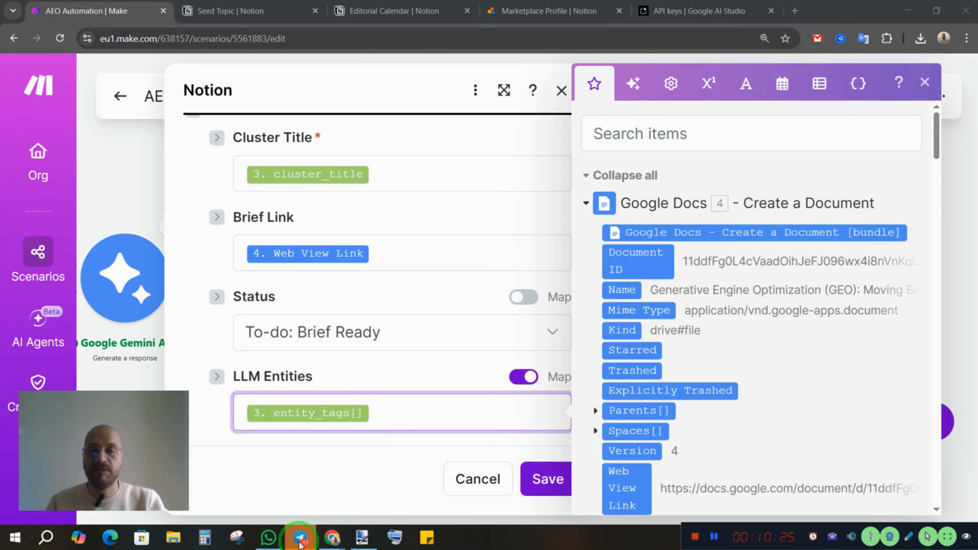
right_click(301, 542)
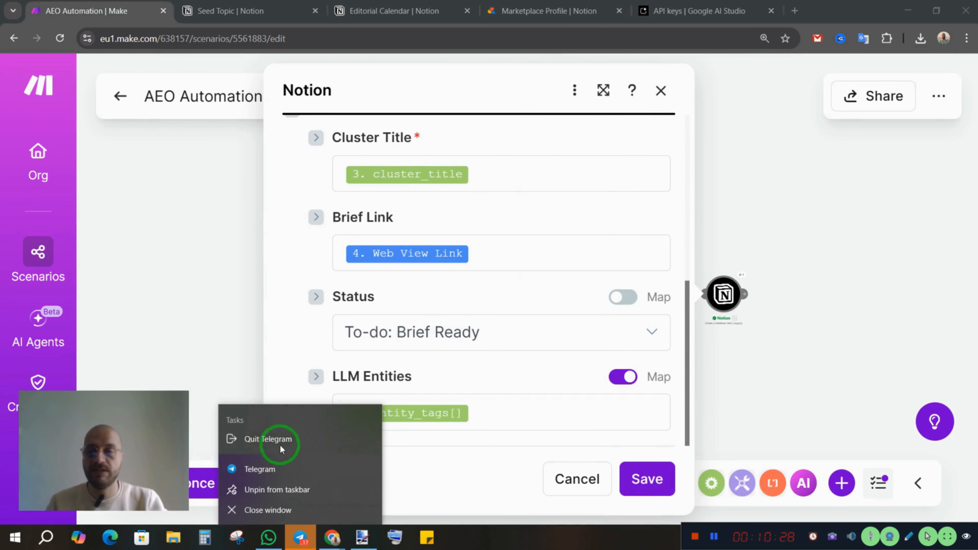
click(279, 440)
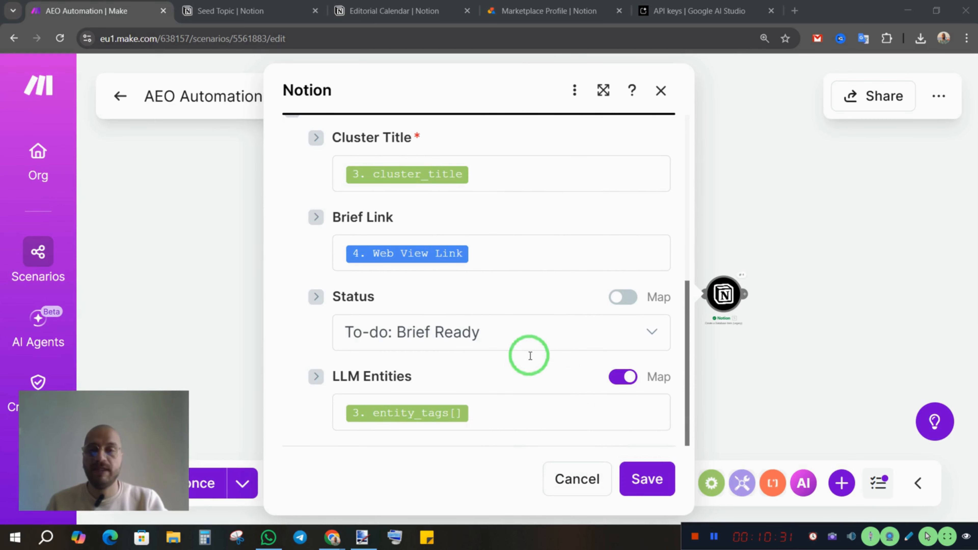
Locate the Iterator's entity_tags[] item as the source of the LLM Entities mapping in the final Notion module
click(494, 412)
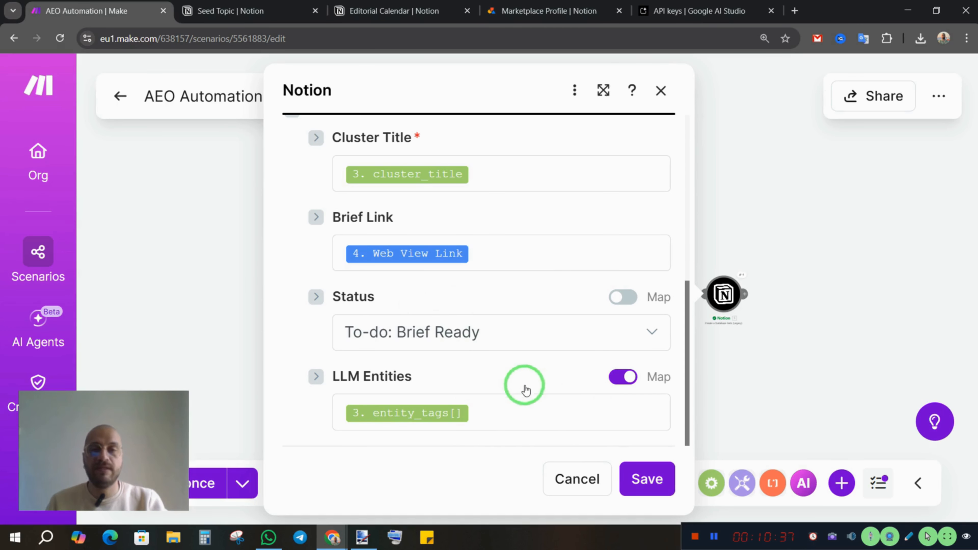
click(509, 379)
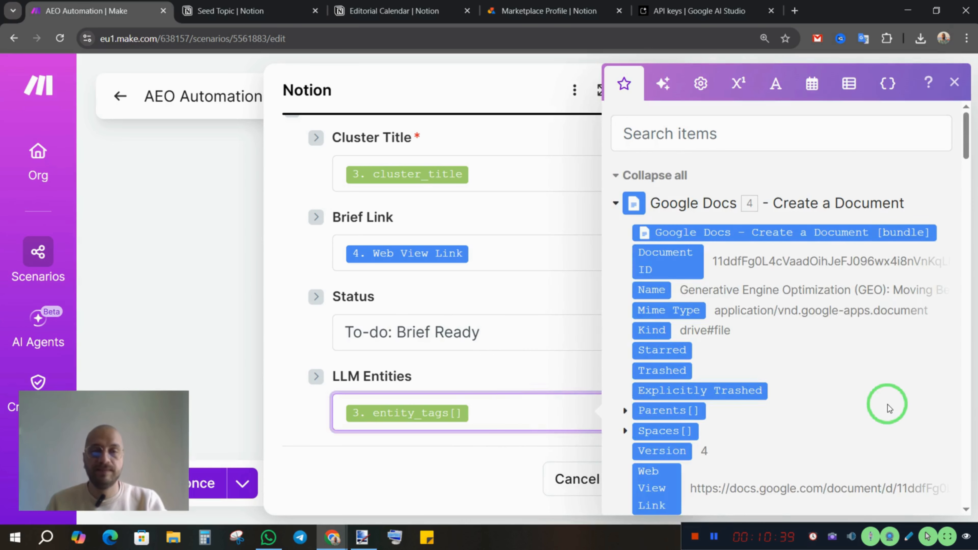
scroll(866, 389, down, 8)
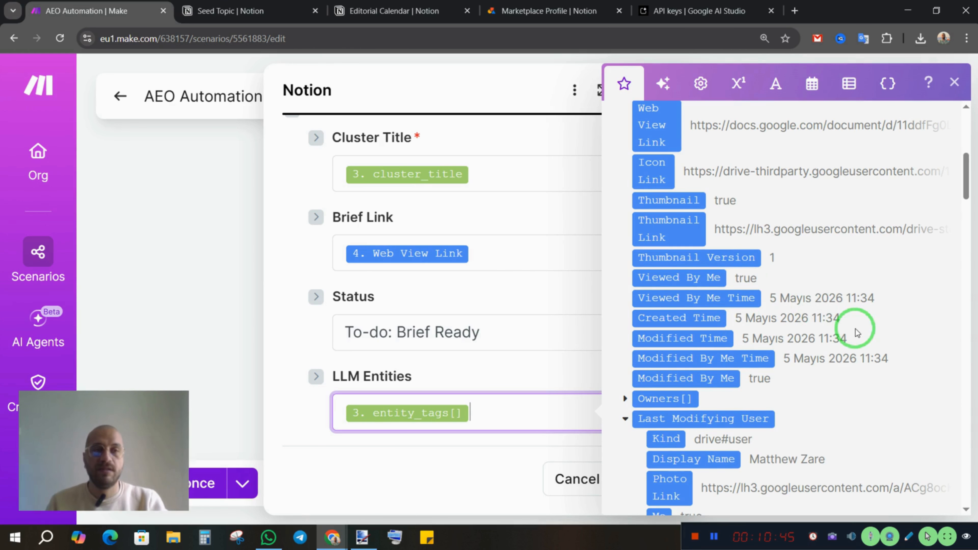
scroll(869, 379, down, 1)
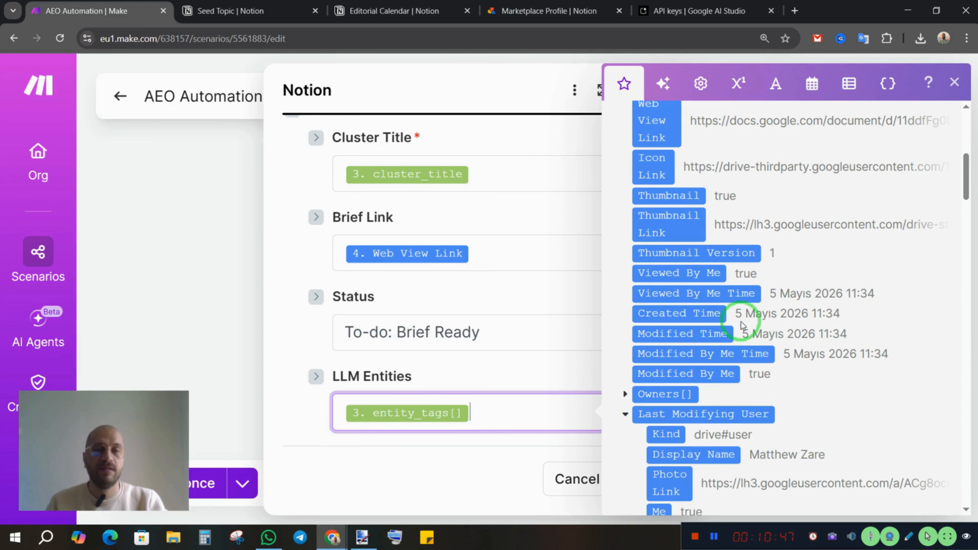
drag(966, 166, 967, 191)
scroll(801, 354, down, 15)
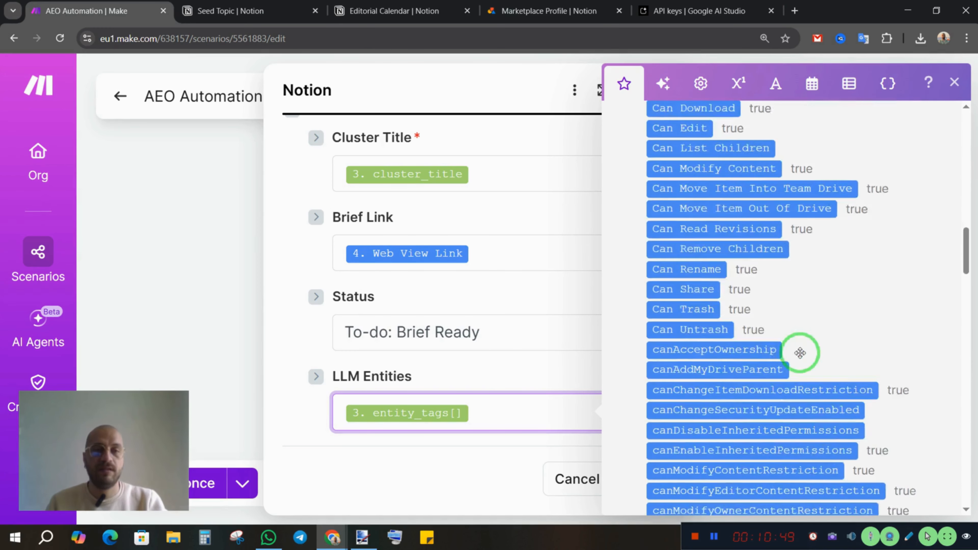
scroll(798, 350, up, 8)
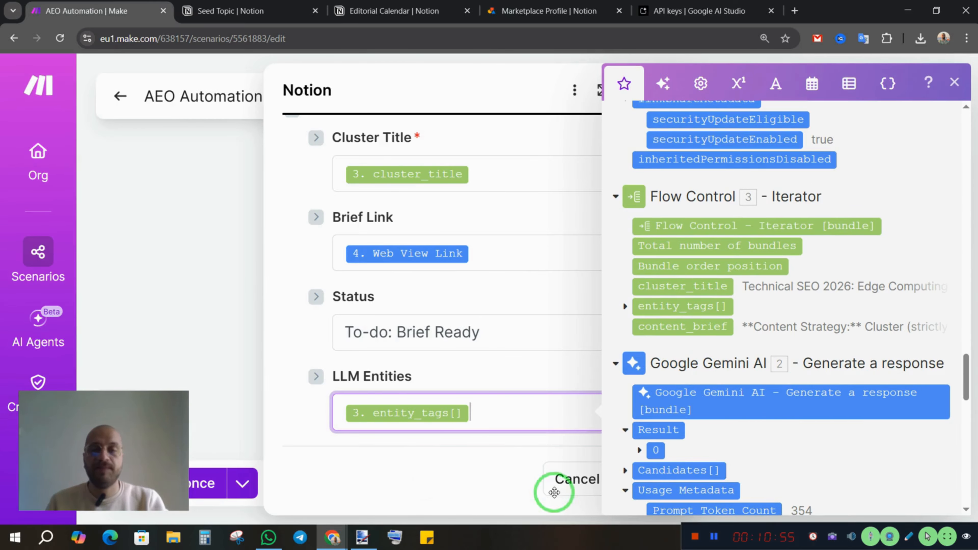
Save the final Notion module's settings with its Cluster Title, Brief Link, Status and LLM Entities fields
click(449, 480)
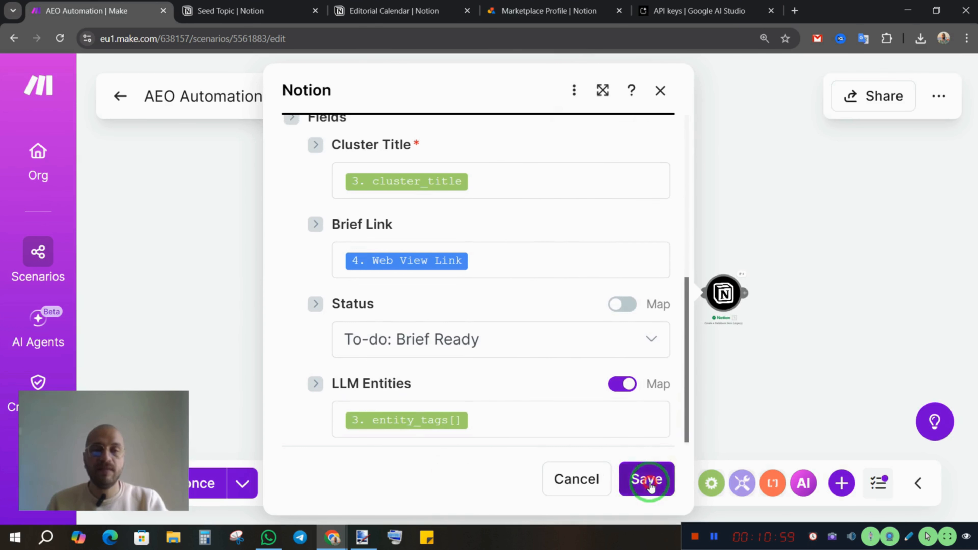
click(645, 478)
scroll(651, 344, down, 1)
scroll(628, 356, up, 5)
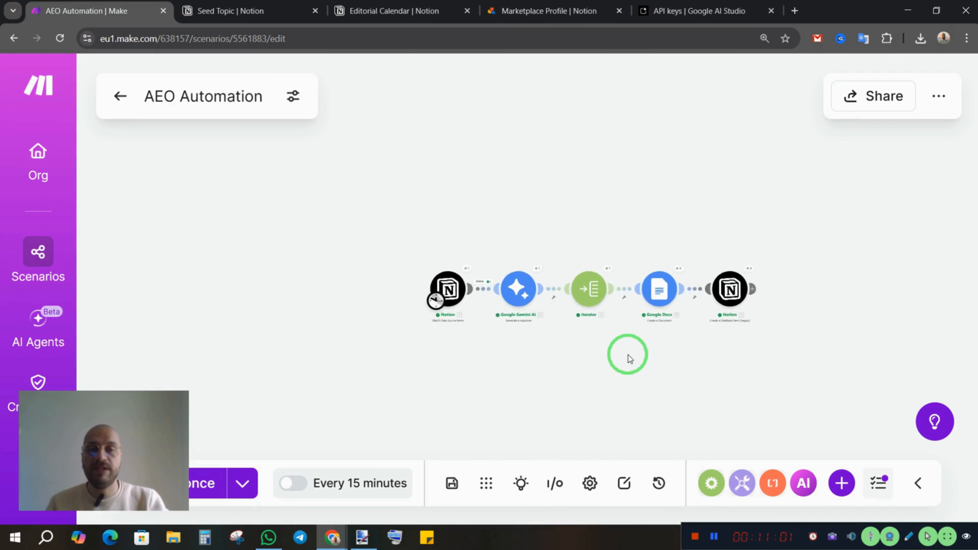
scroll(629, 358, up, 1)
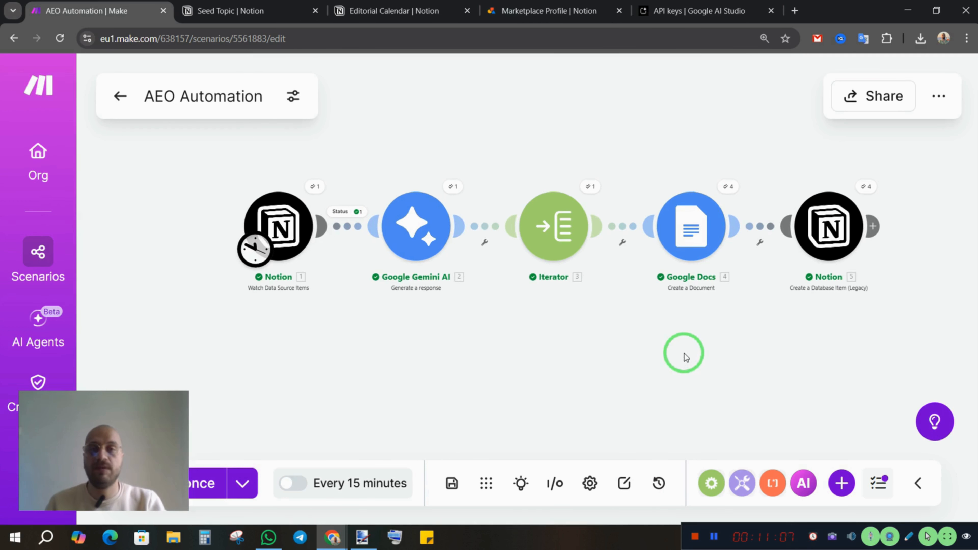
scroll(678, 350, up, 3)
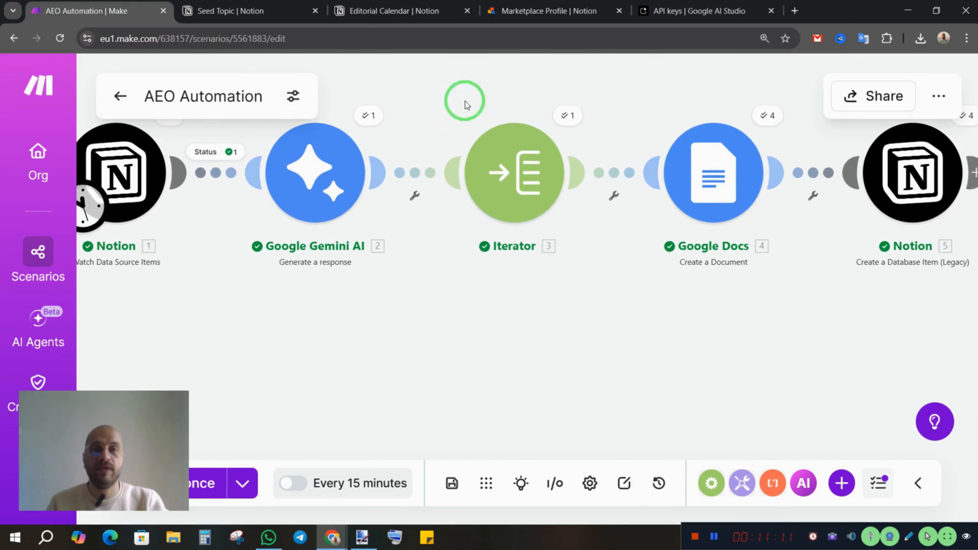
Open the Multi-modal SEO entry's brief from the Editorial Calendar and review its content strategy, persona, search intent and technical outline
click(377, 12)
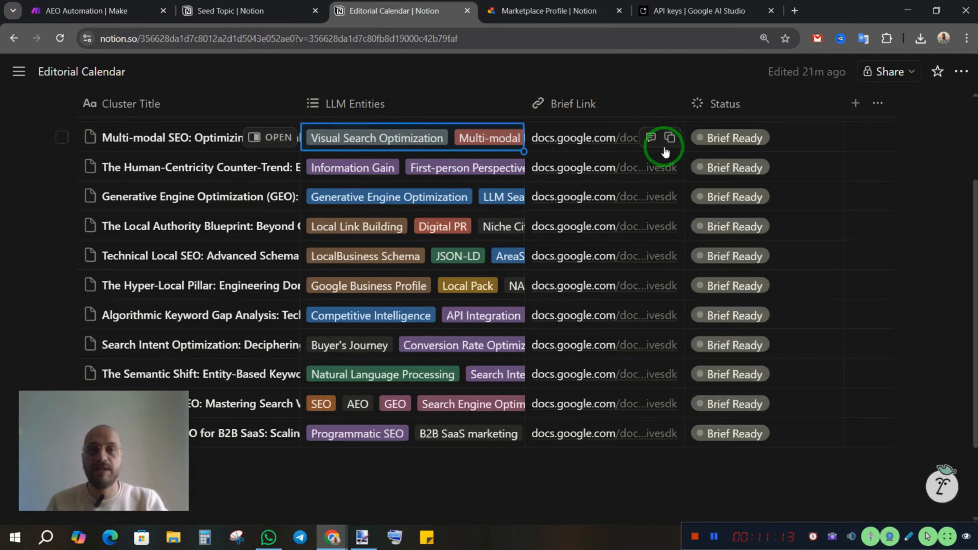
click(605, 137)
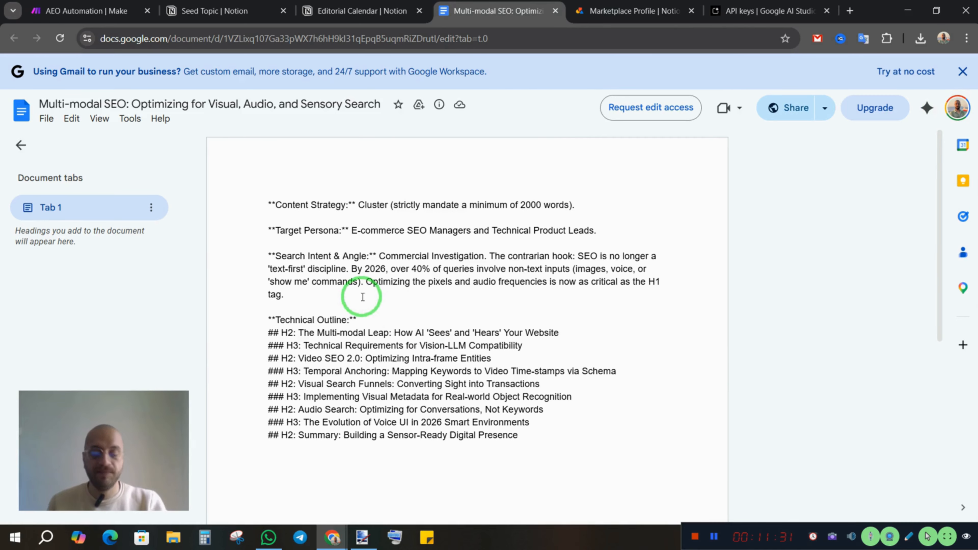
key(ctrl+plus)
key(ctrl+plus)
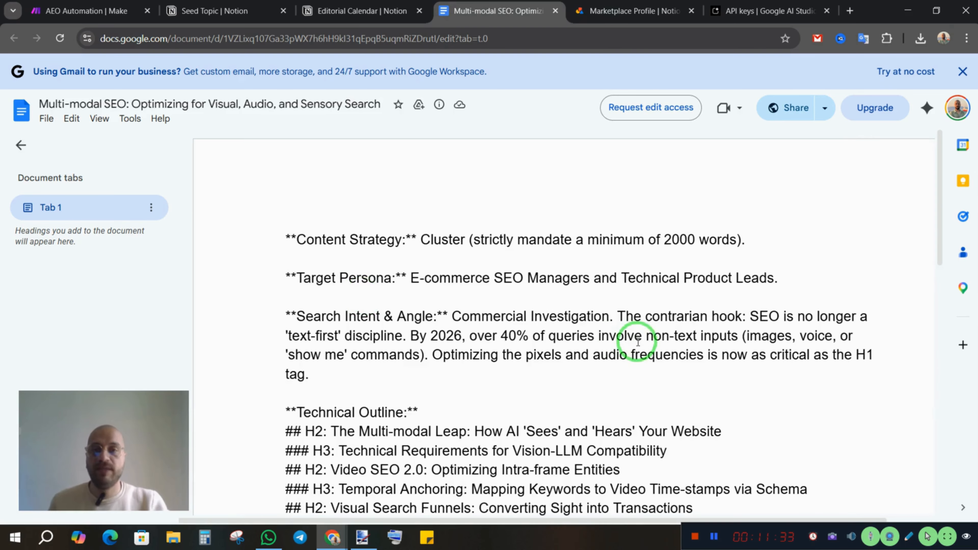
scroll(376, 231, down, 3)
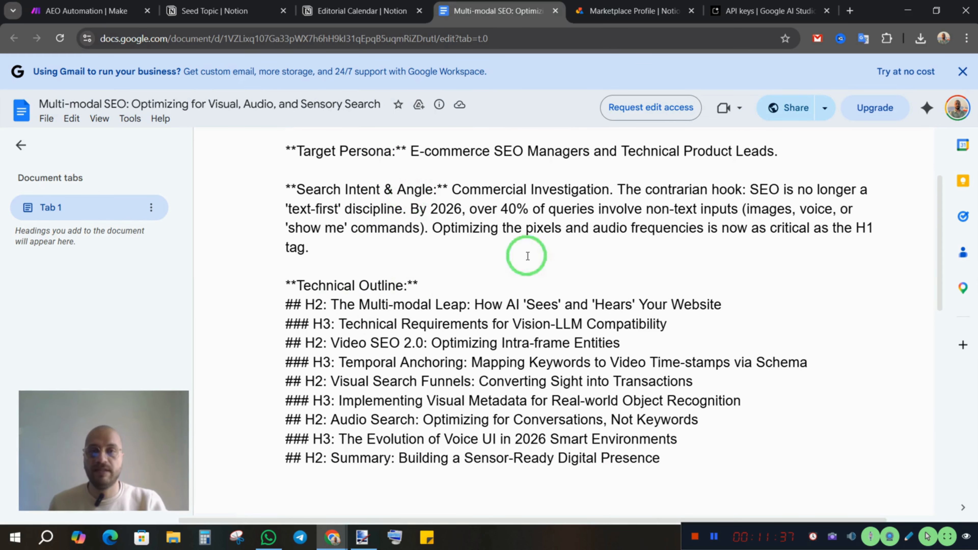
scroll(528, 255, up, 3)
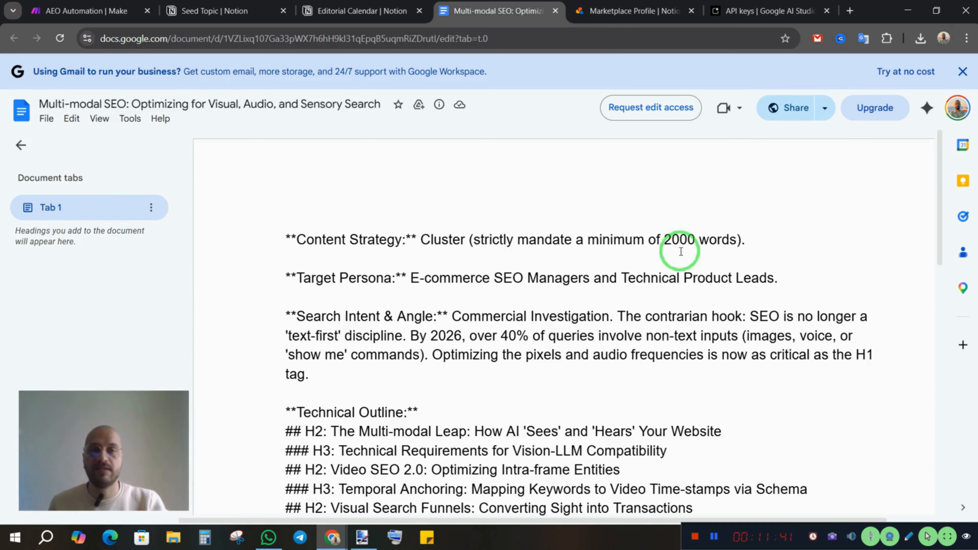
scroll(600, 331, down, 5)
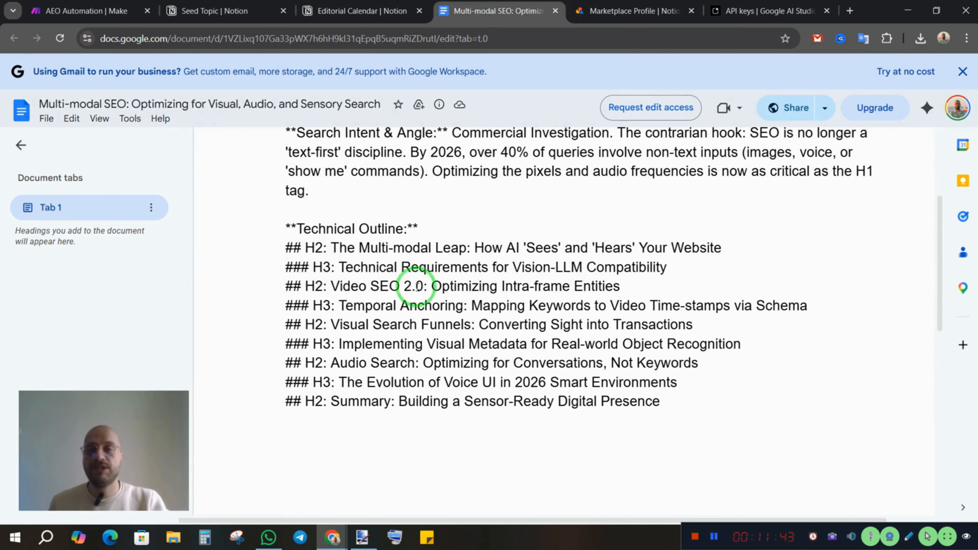
scroll(503, 334, up, 3)
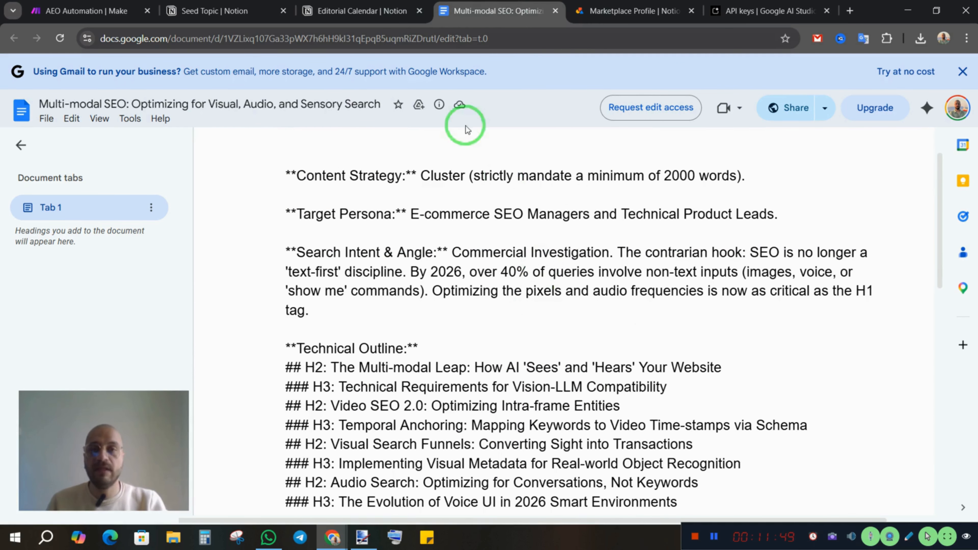
click(556, 11)
Back in Make, review the Google Docs module's content mapping, drive and new document location, and save the module
click(85, 11)
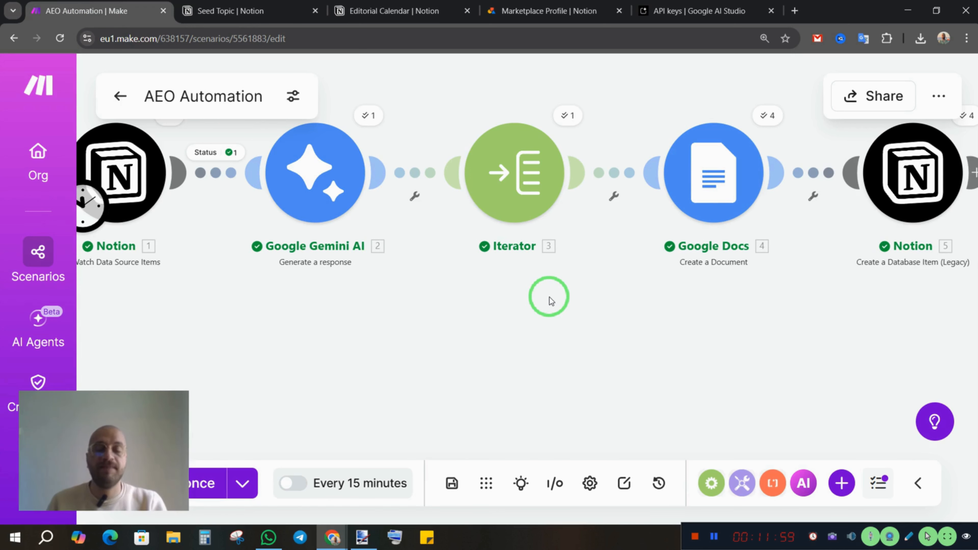
scroll(477, 305, down, 4)
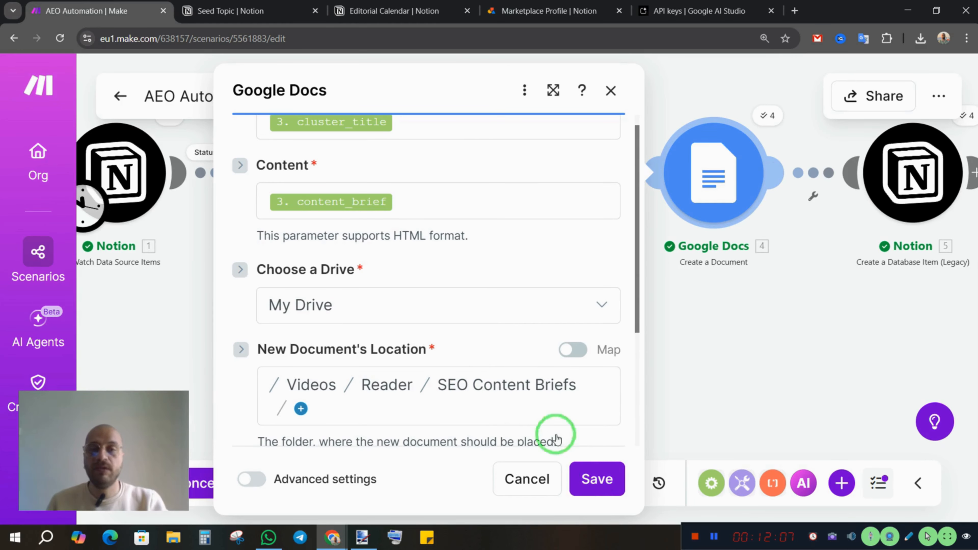
scroll(505, 401, down, 1)
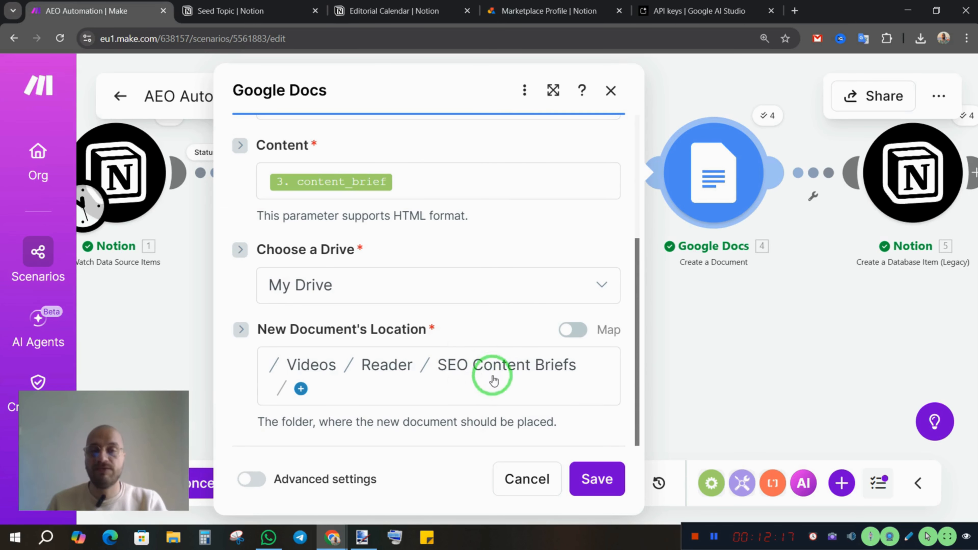
click(601, 487)
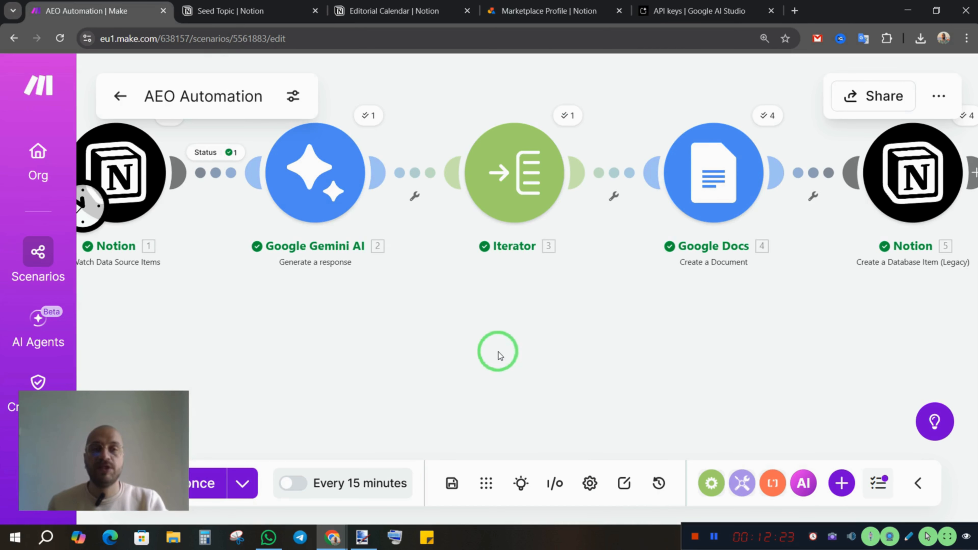
Check Notion's Seed Topic table for the topic set to Generate AI Entities and run the AEO Automation scenario once in Make
click(241, 15)
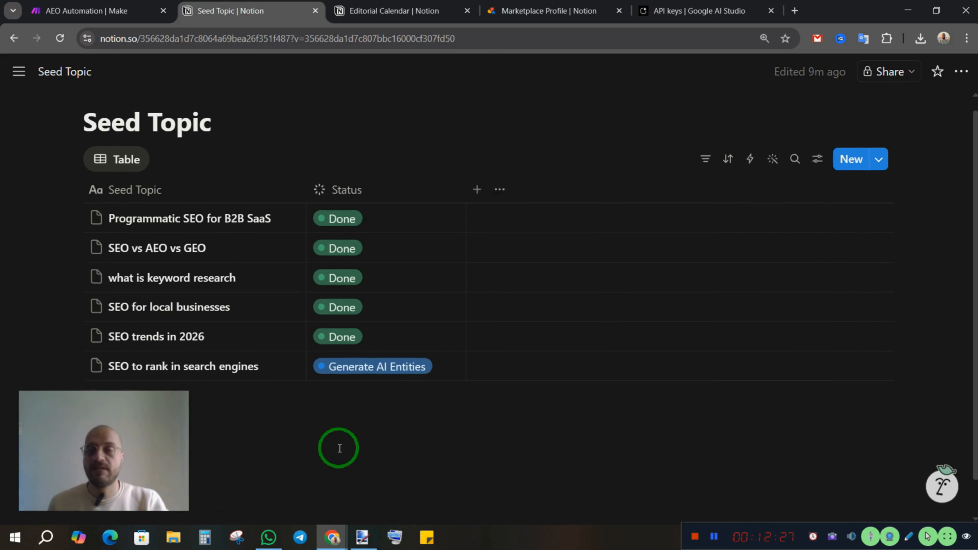
scroll(340, 449, down, 1)
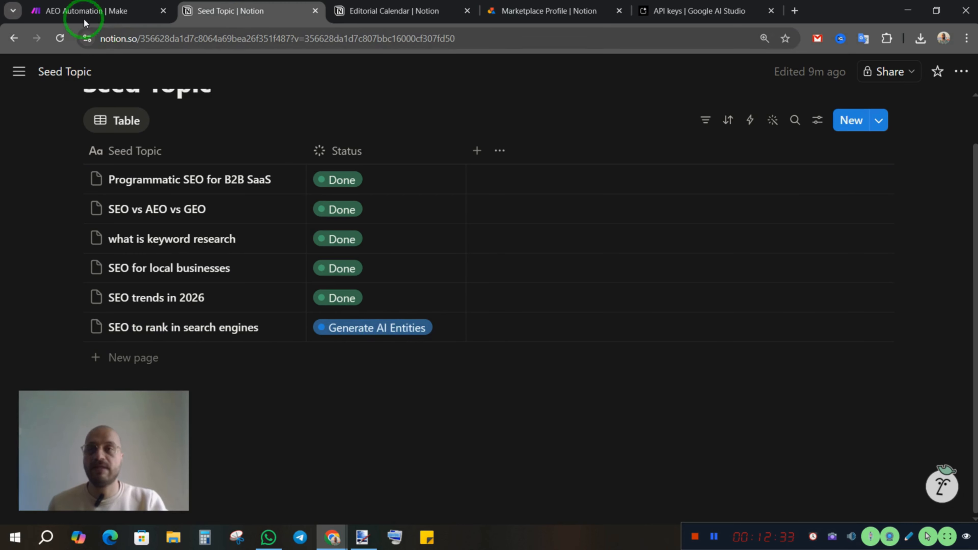
click(75, 12)
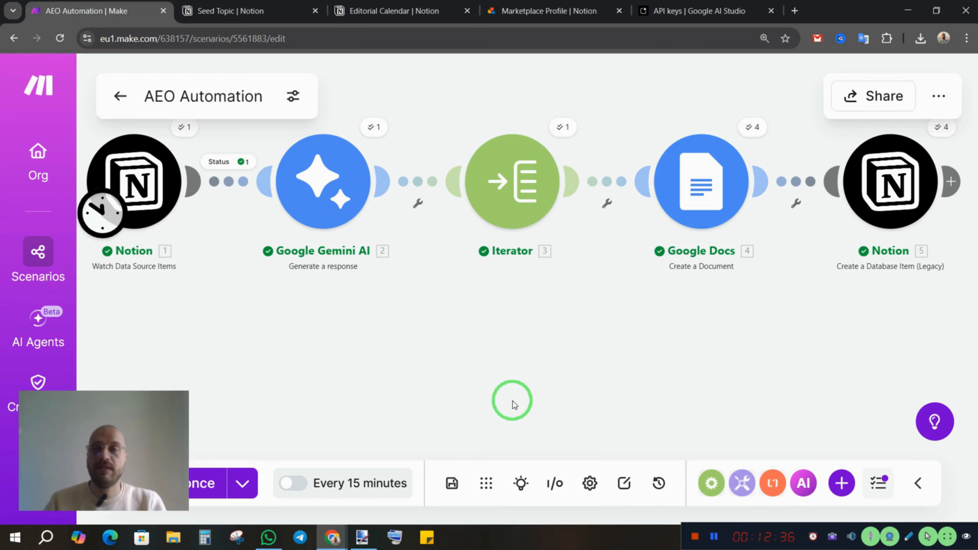
click(395, 353)
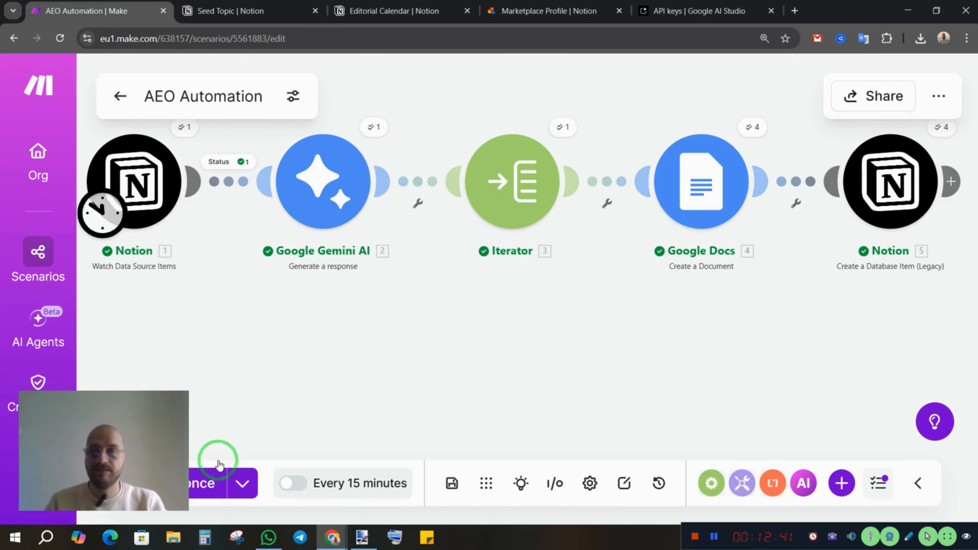
drag(316, 331, 332, 357)
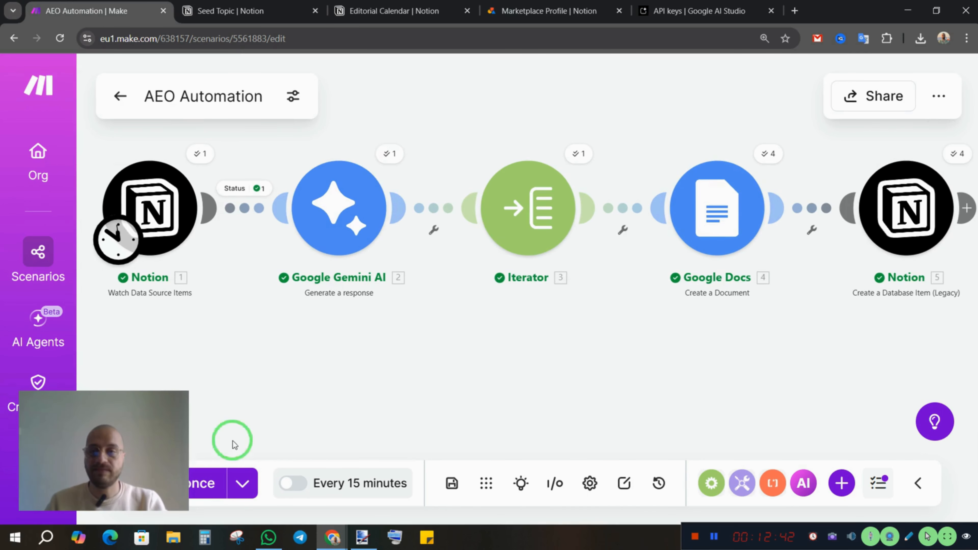
click(199, 487)
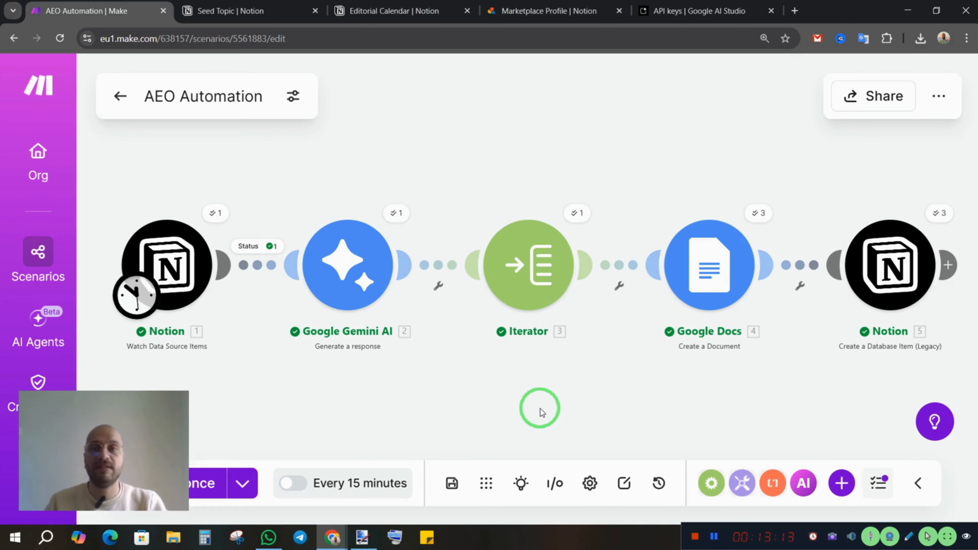
Check the Editorial Calendar in Notion for new entries and open "The Strategic Hierarchy of Entity-Based SEO"
click(377, 15)
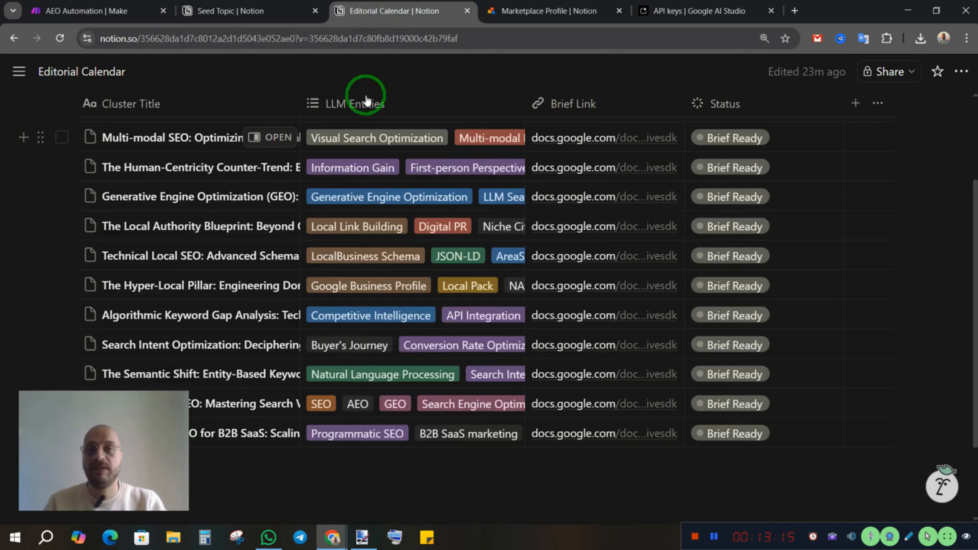
scroll(186, 163, up, 3)
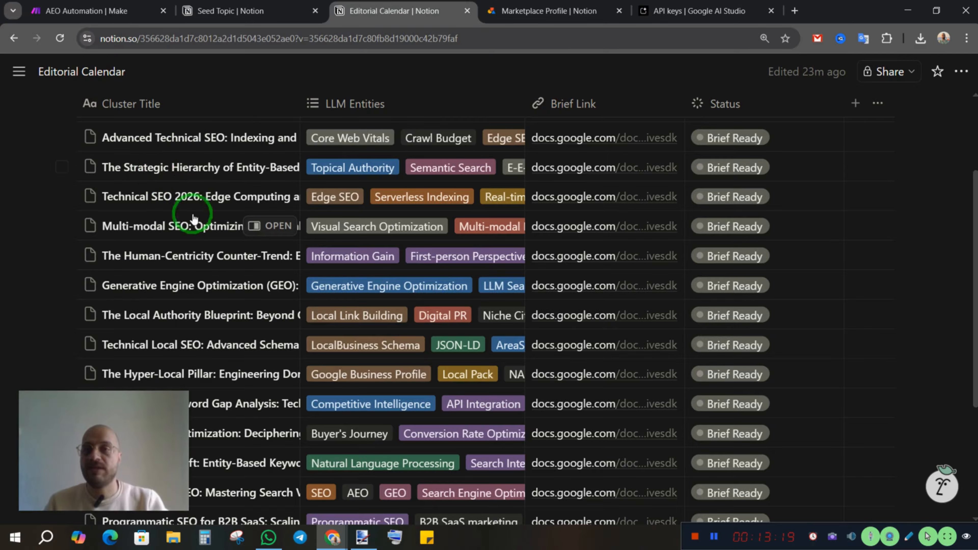
click(280, 170)
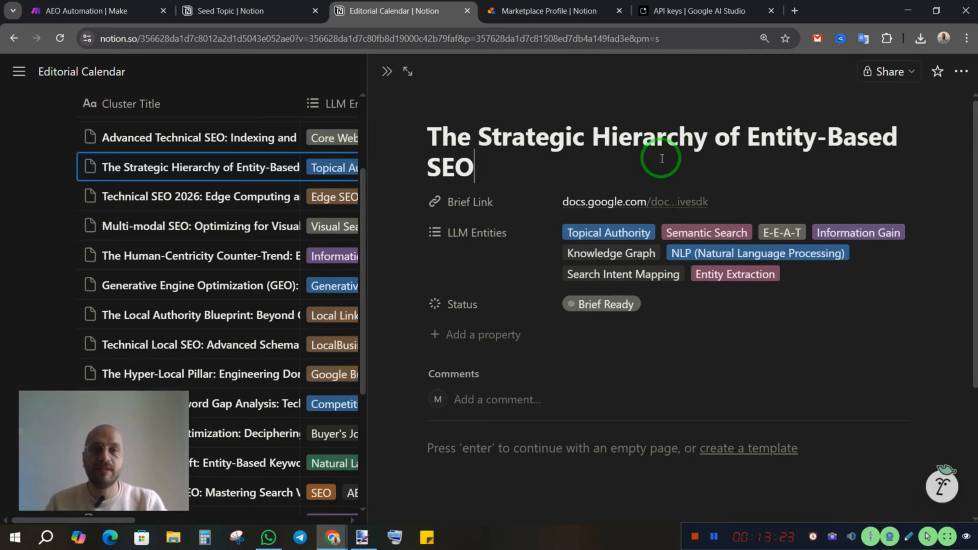
Open the "Advanced Technical SEO: Indexing and Rendering Optimization" entry in the Editorial Calendar and follow its Brief Link
scroll(796, 315, down, 3)
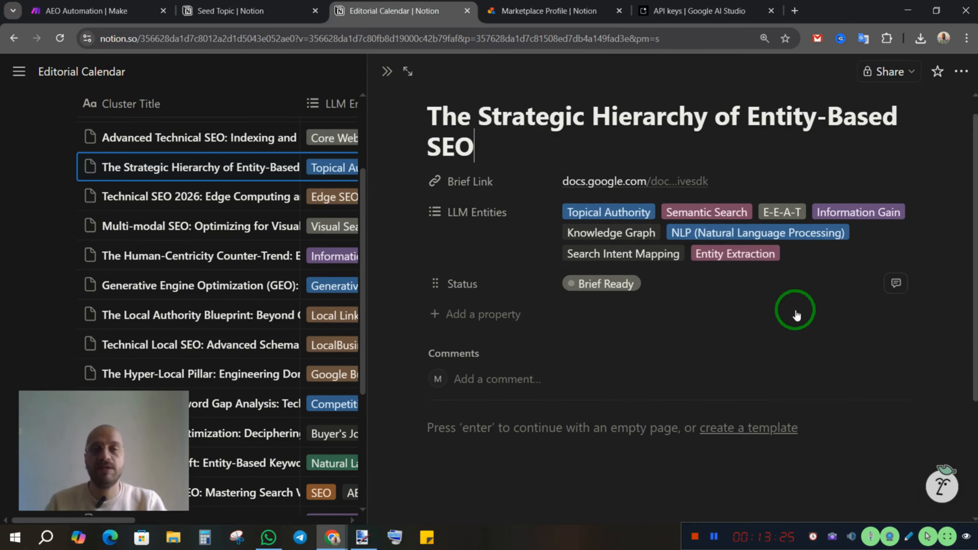
scroll(797, 317, up, 3)
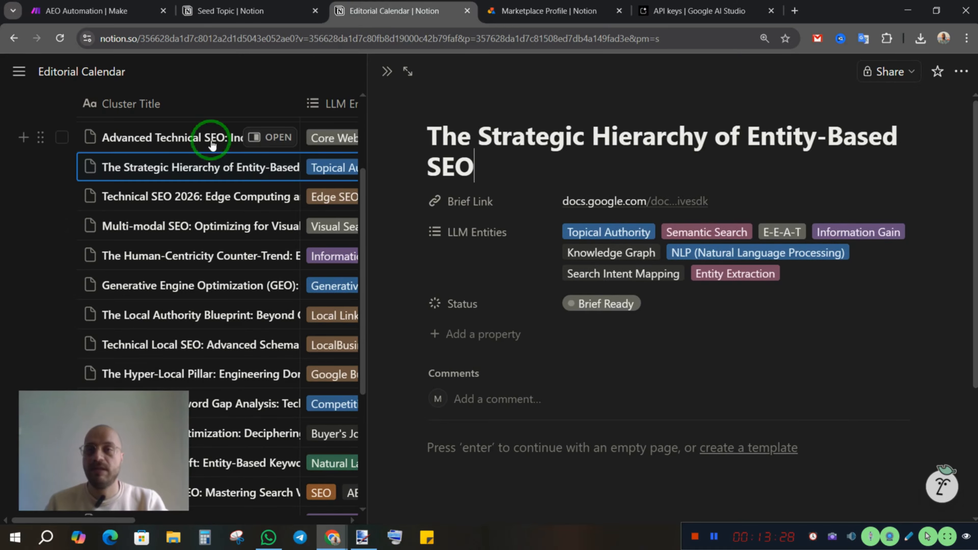
click(263, 137)
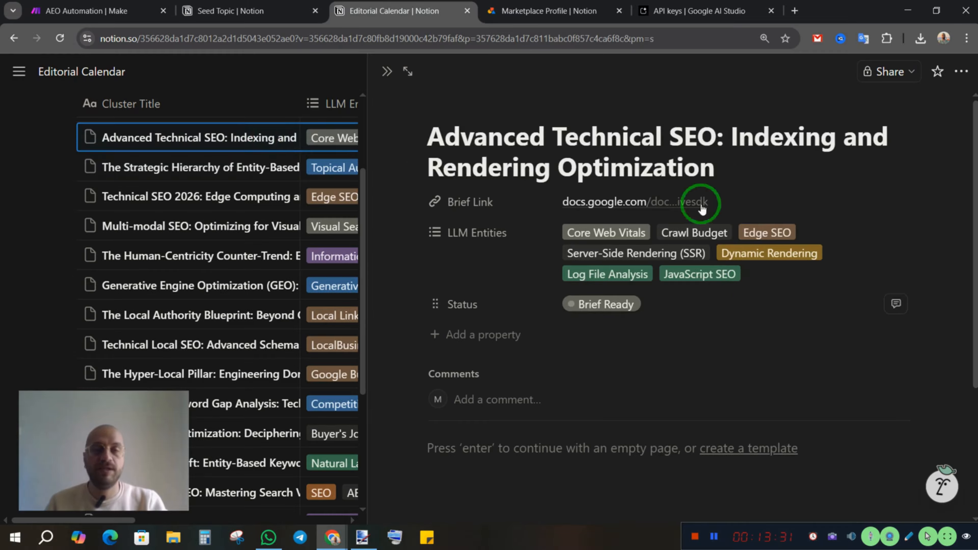
click(597, 208)
In Notion's Seed Topic table, set the status of "SEO to rank in search engines" to Done
click(205, 14)
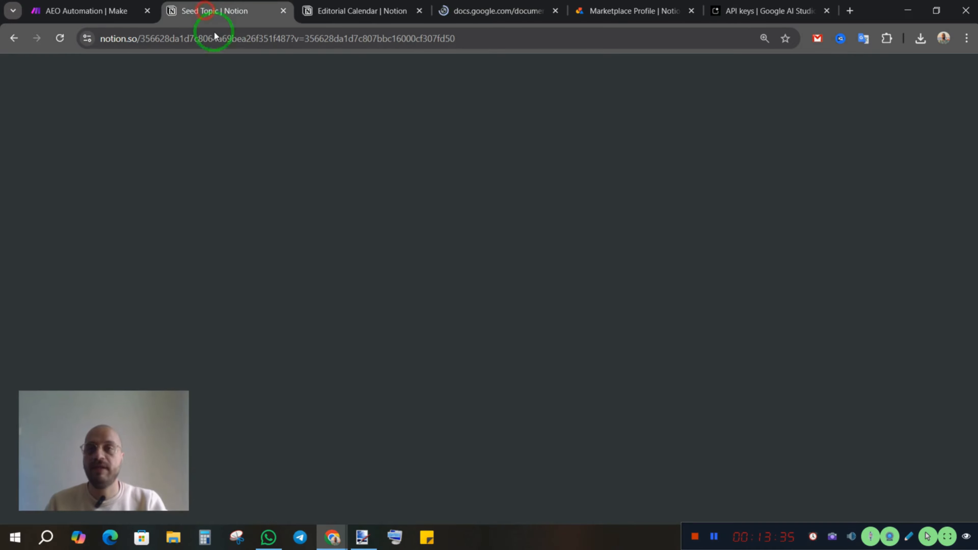
click(389, 332)
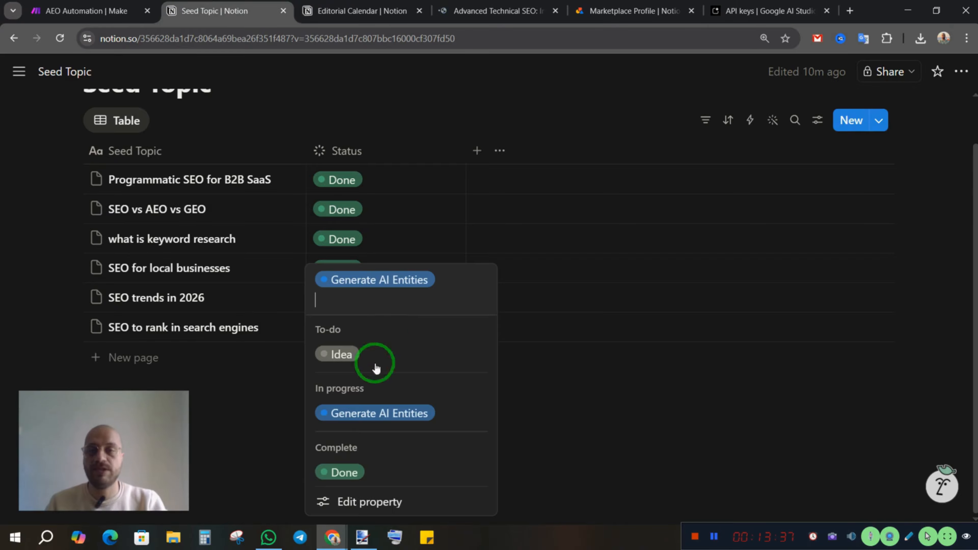
click(341, 471)
click(443, 415)
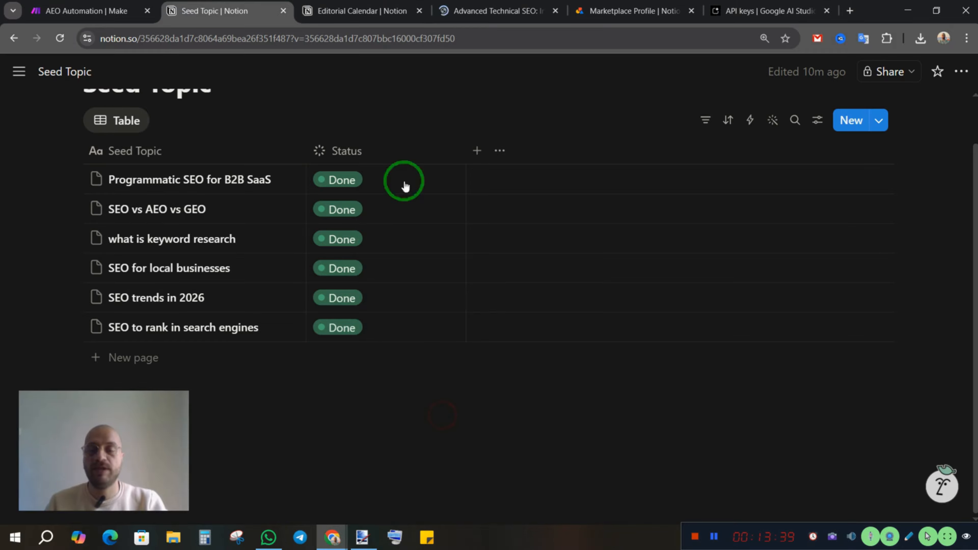
Review the Advanced Technical SEO brief in Google Docs, including its content strategy, target persona, search intent and technical outline
click(488, 12)
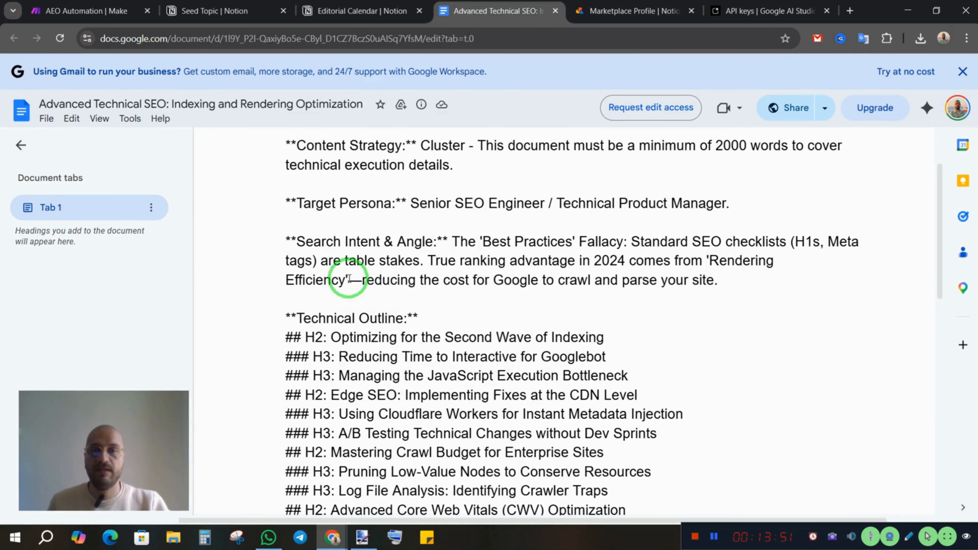
scroll(463, 338, up, 2)
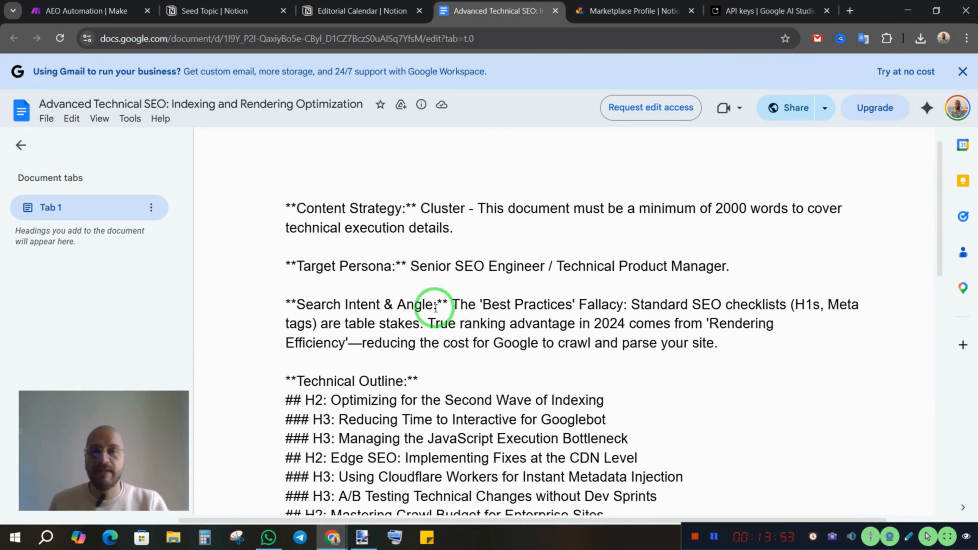
scroll(350, 350, down, 2)
scroll(462, 385, down, 3)
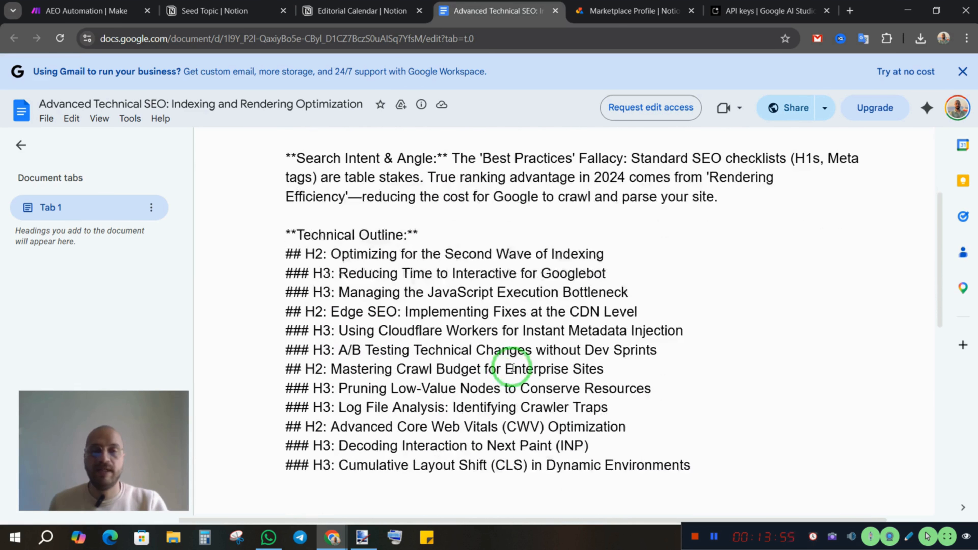
scroll(512, 368, down, 1)
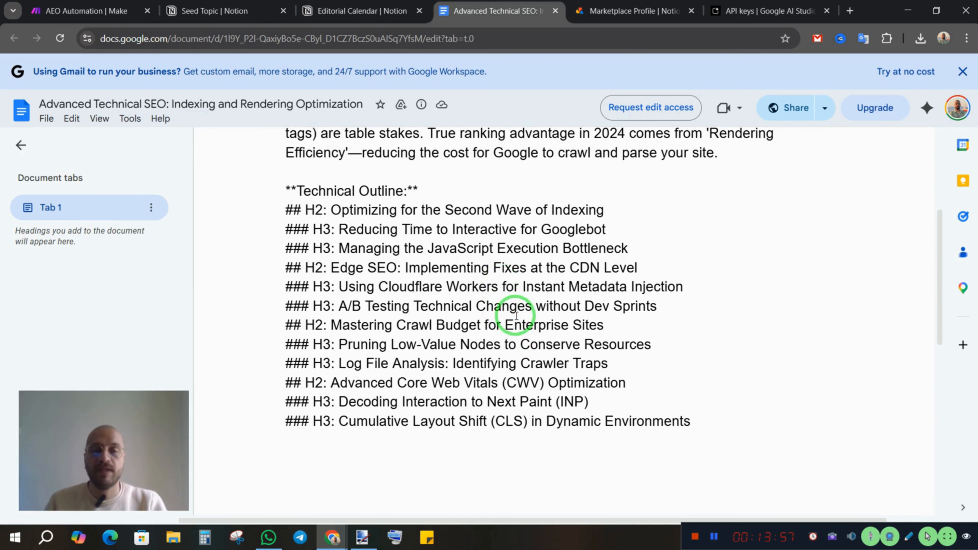
scroll(506, 290, up, 3)
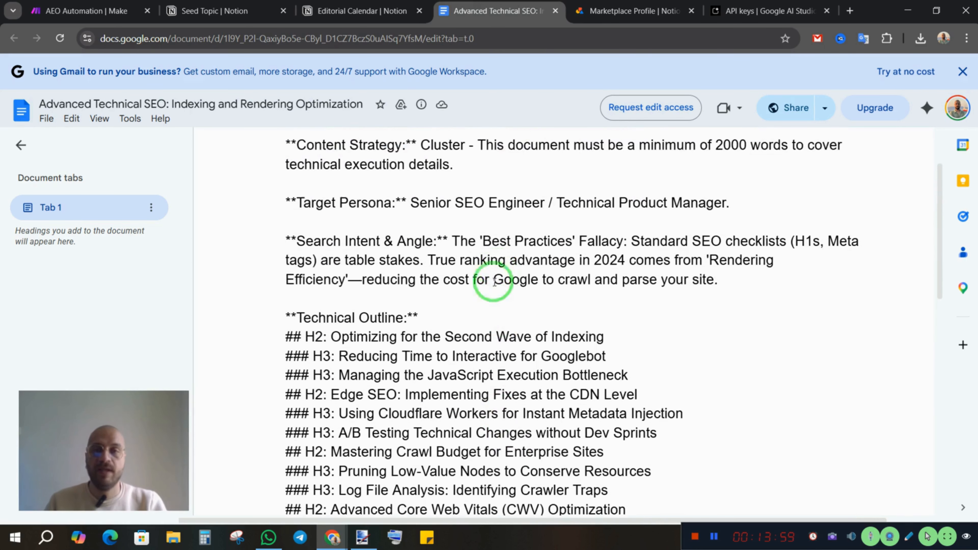
Return to the AEO Automation scenario in Make and look over its chain of modules after the run
click(65, 12)
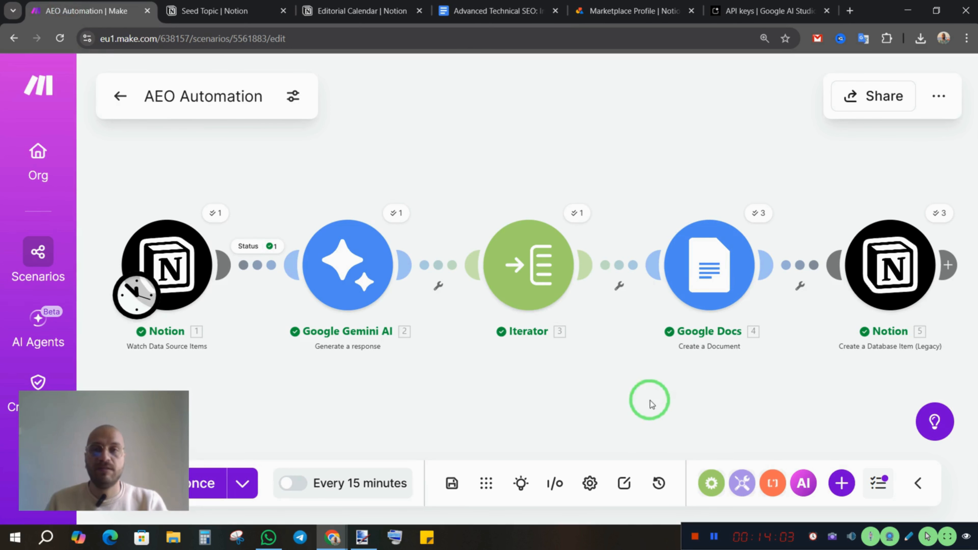
click(535, 392)
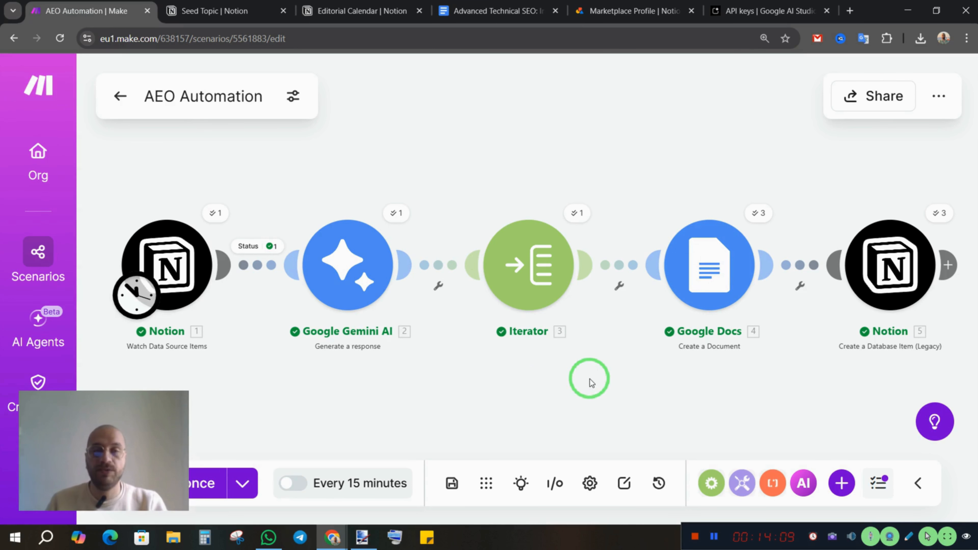
drag(590, 379, 598, 370)
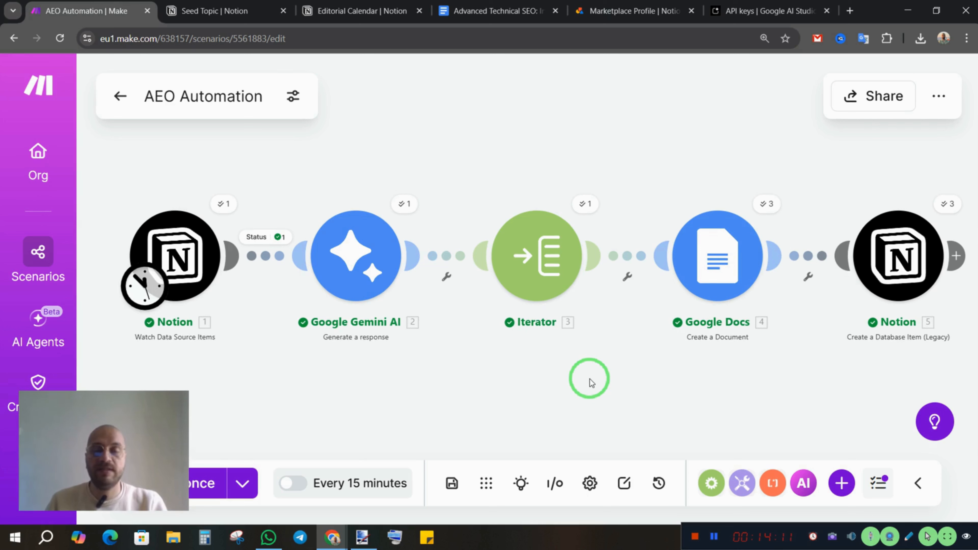